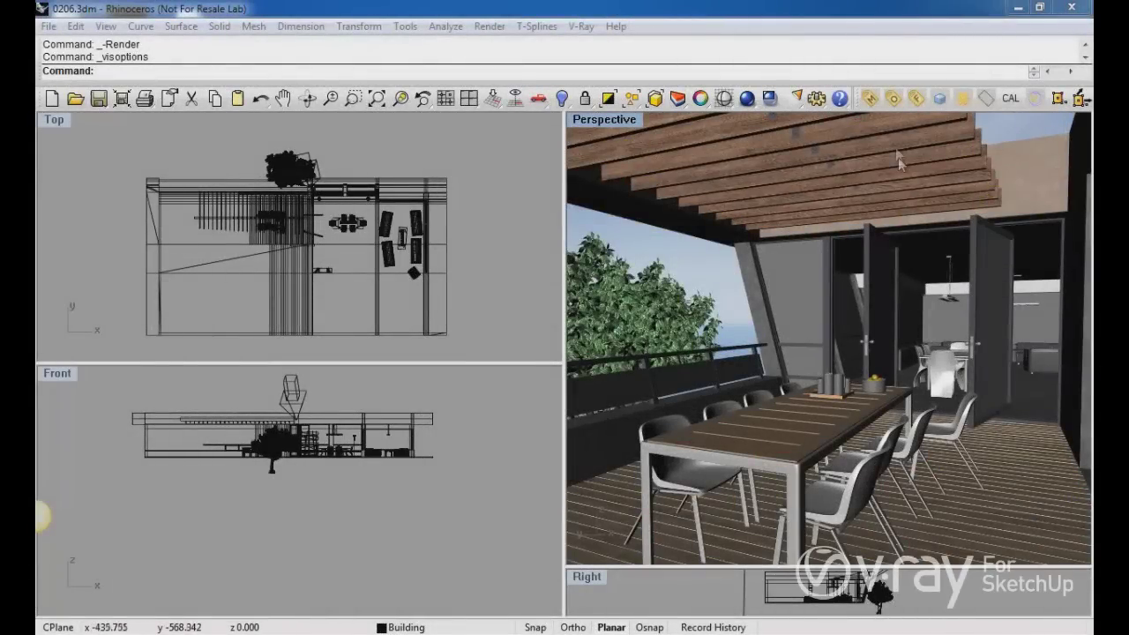
Turn on Render to VRImage in the Output rollout of V-Ray for Rhino's Options.
left_click(892, 99)
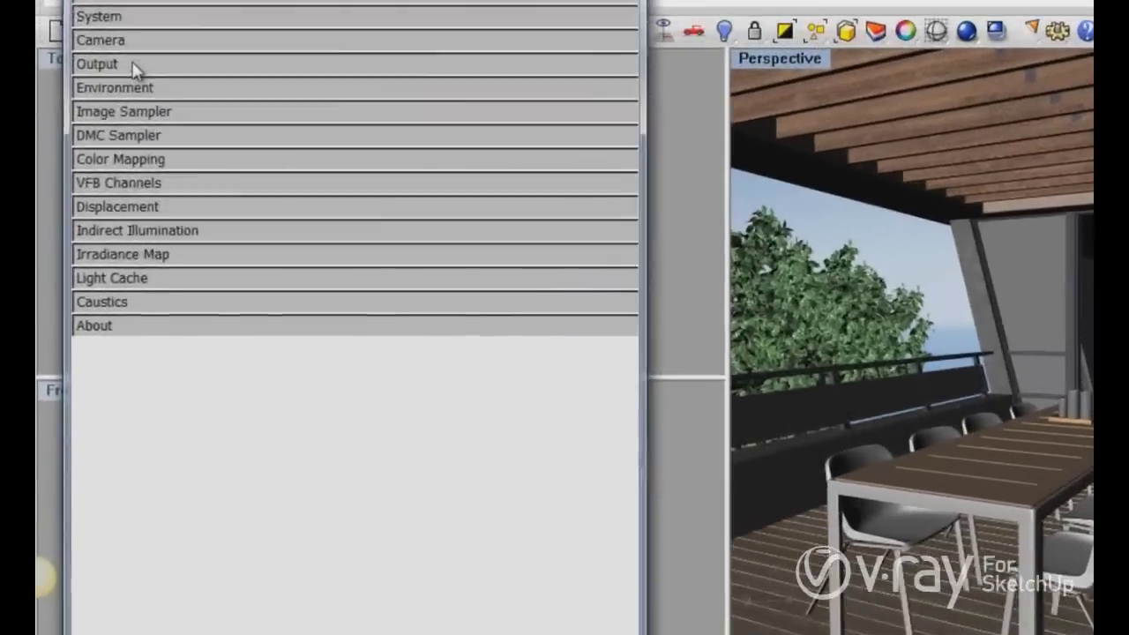
left_click(110, 122)
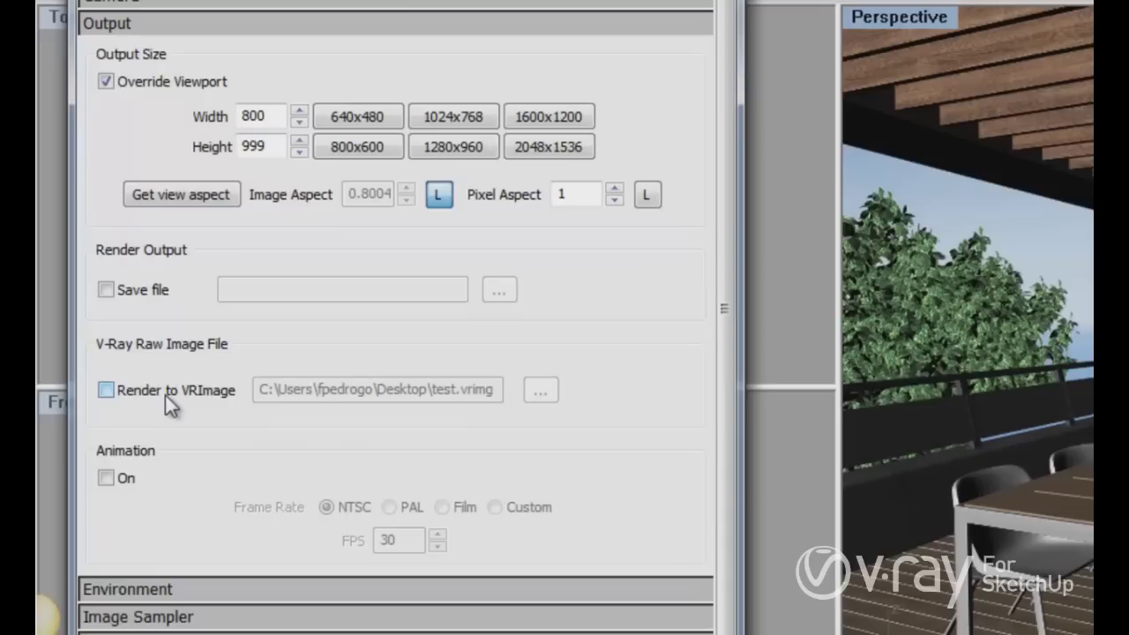
left_click(111, 392)
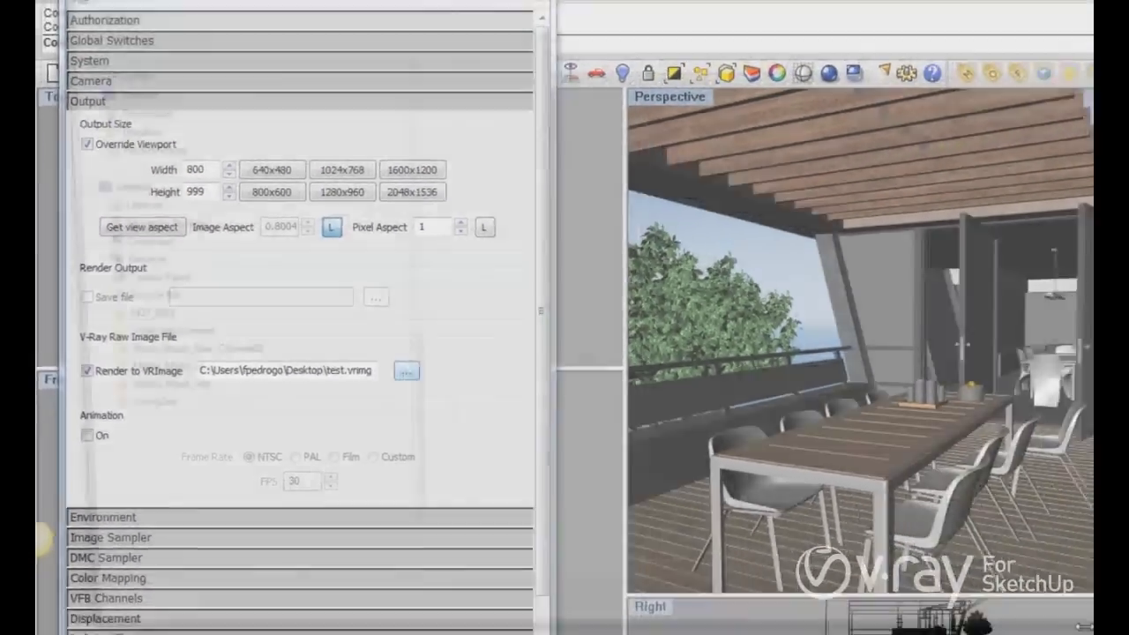
Point the VRImage output to a file named 'test' on the Desktop and save the path.
left_click(485, 383)
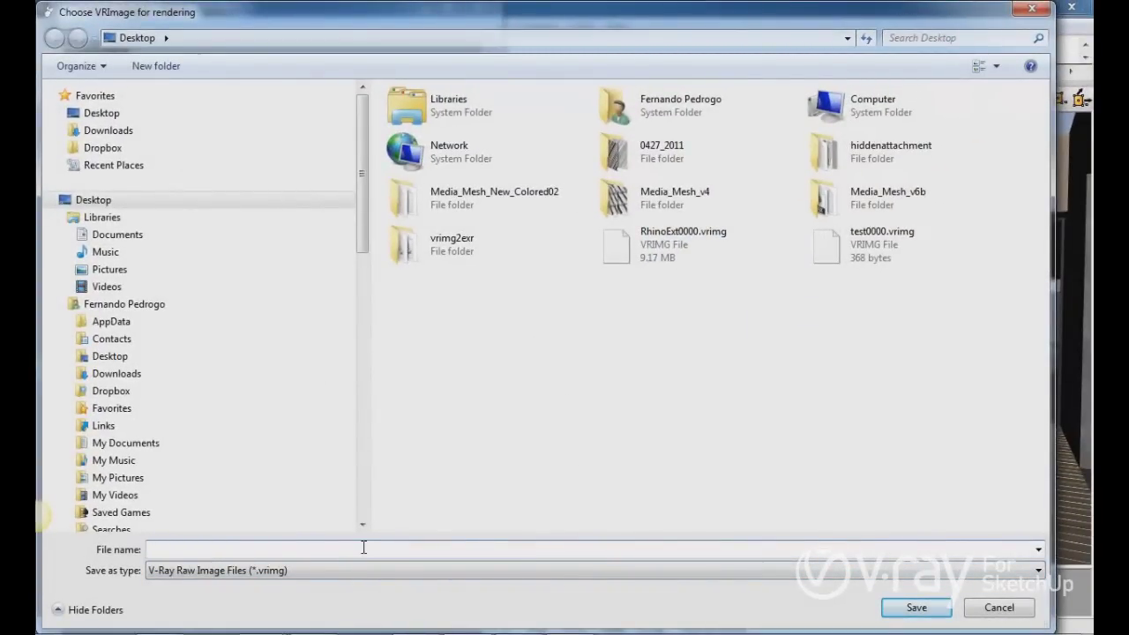
type("test")
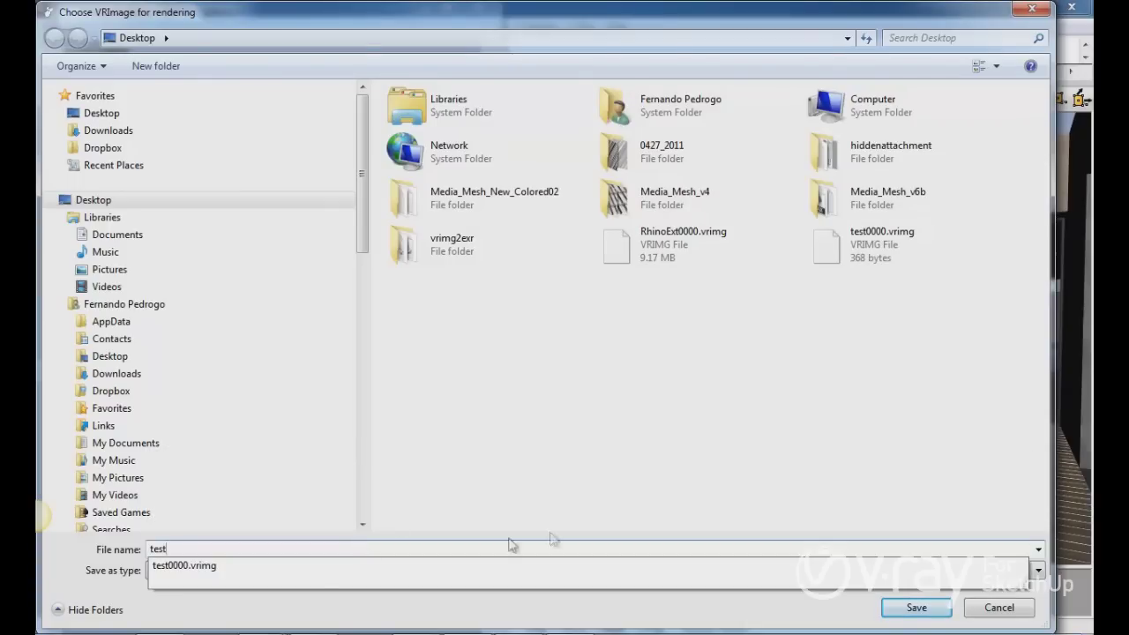
left_click(556, 529)
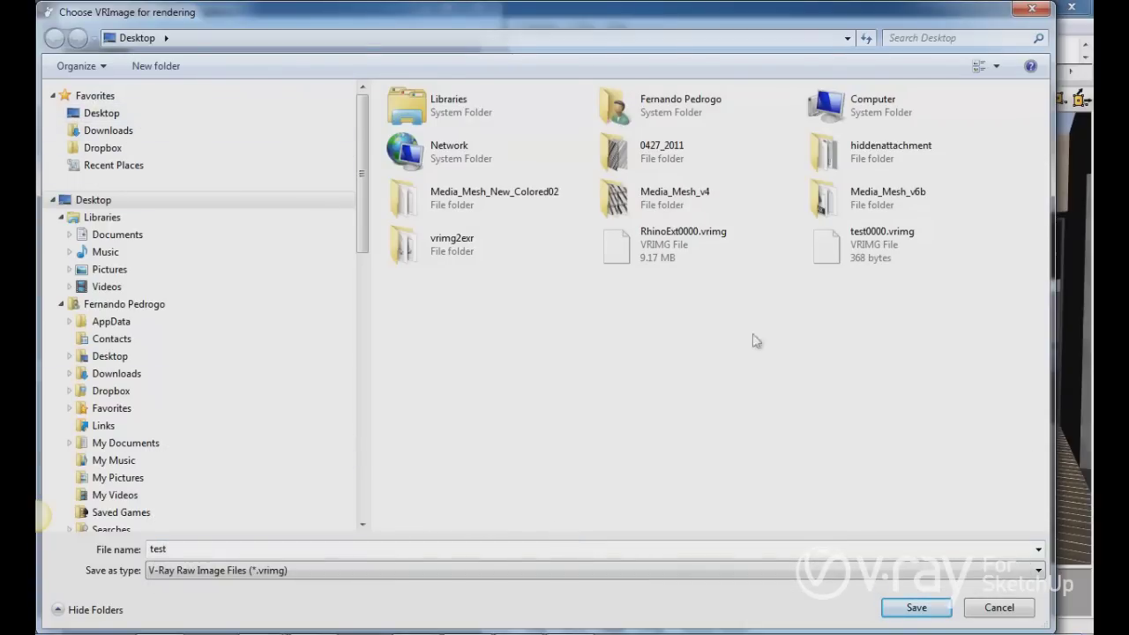
left_click(917, 609)
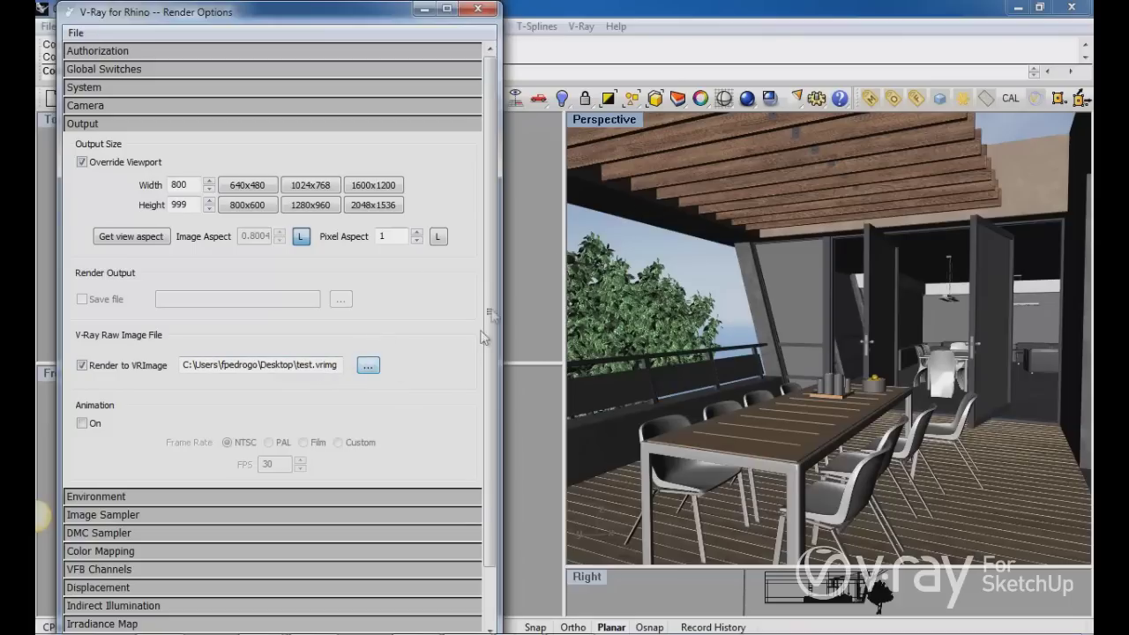
Start a test V-Ray render of the terrace, restart it, then close the frame buffer.
left_click(747, 98)
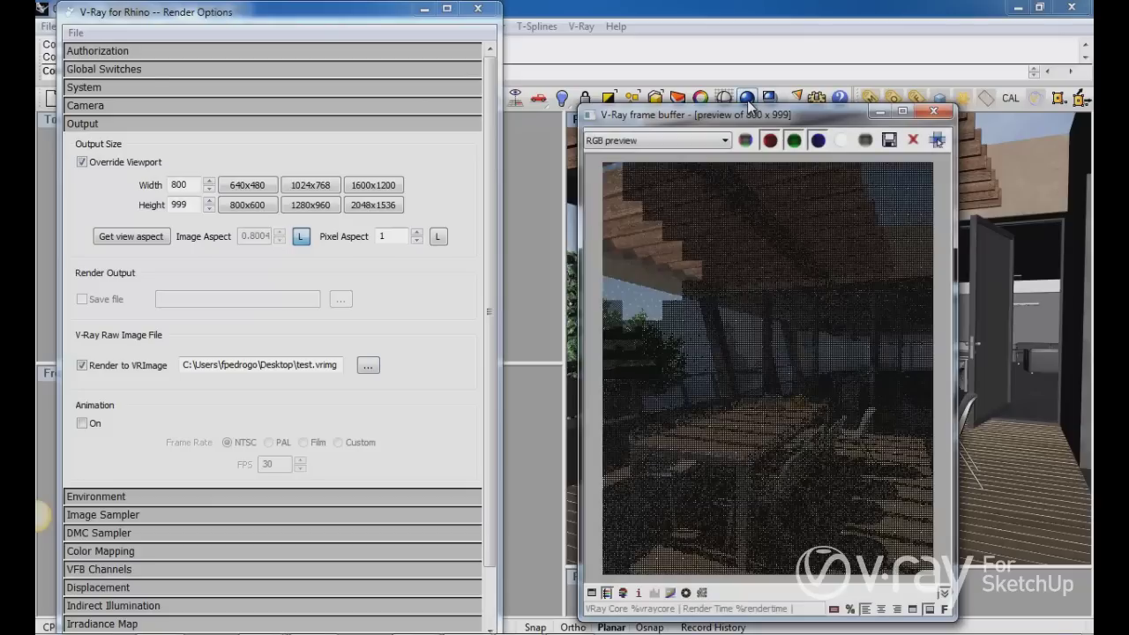
left_click(748, 99)
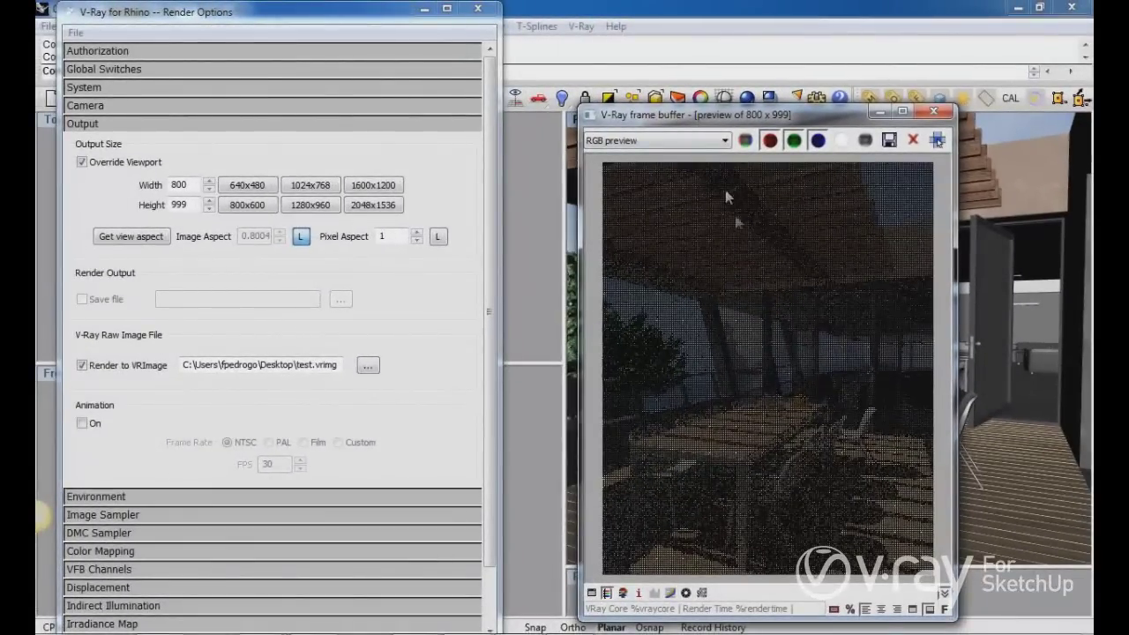
left_click(934, 111)
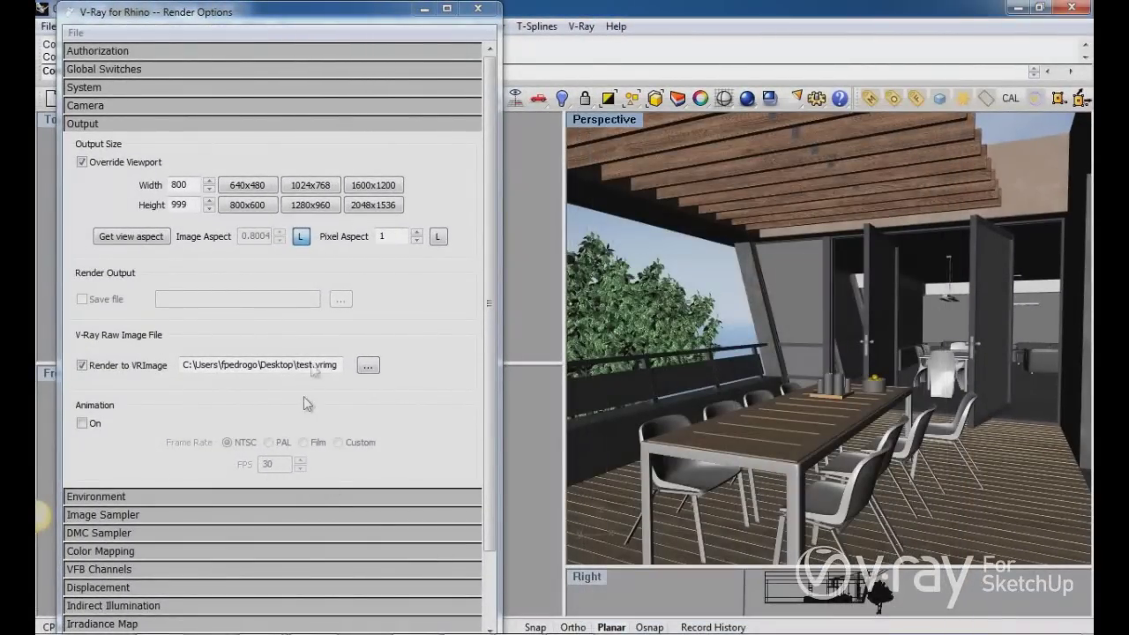
Collapse the Output rollout, close V-Ray Options, and bring Chrome to the front.
left_click(159, 128)
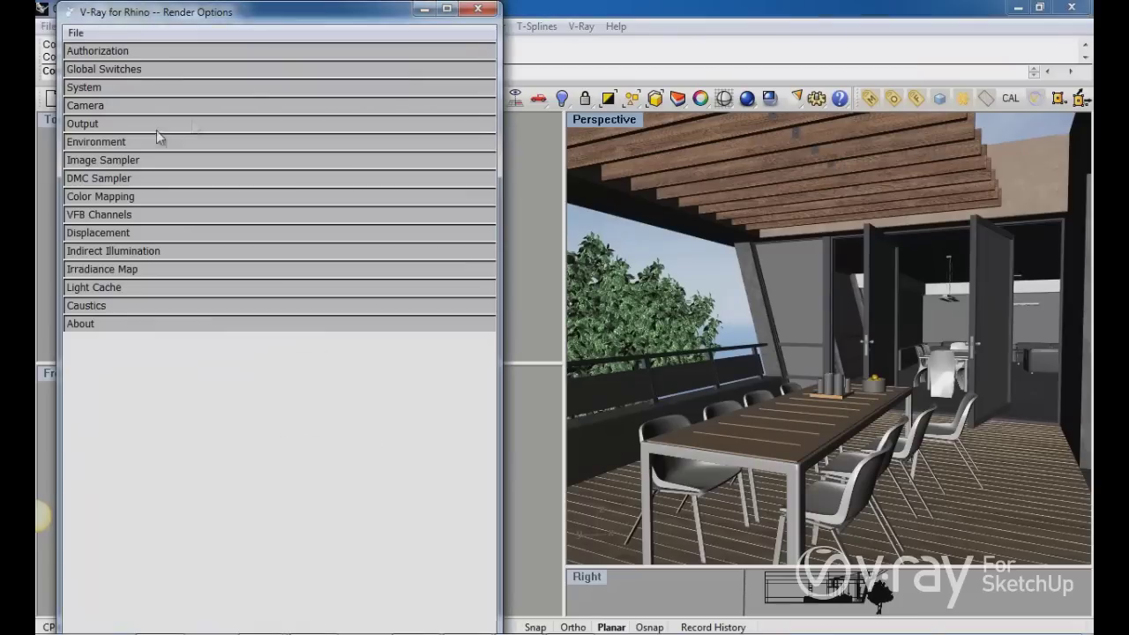
left_click(477, 11)
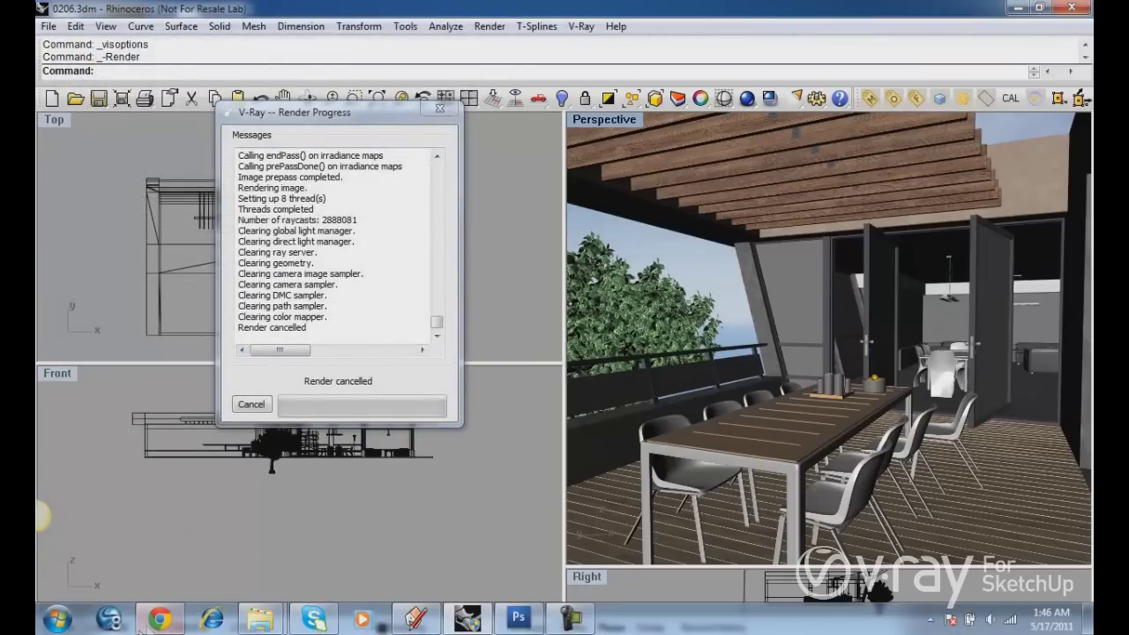
left_click(157, 621)
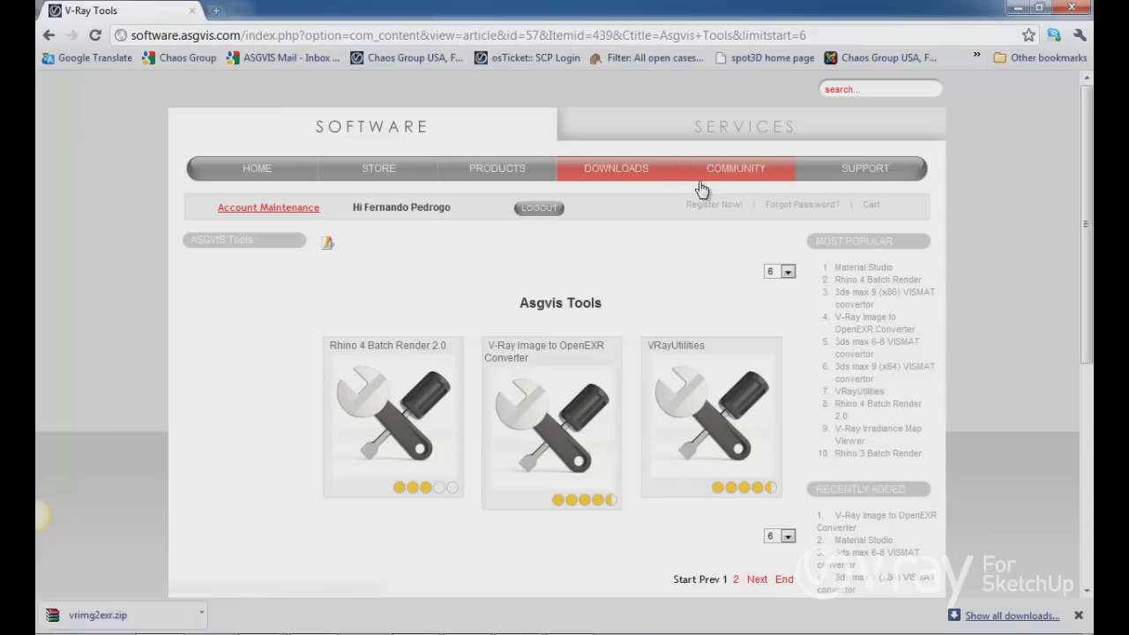
Browse Downloads > Tools to the OpenEXR converter page, then minimize Chrome and Rhino.
left_click(630, 176)
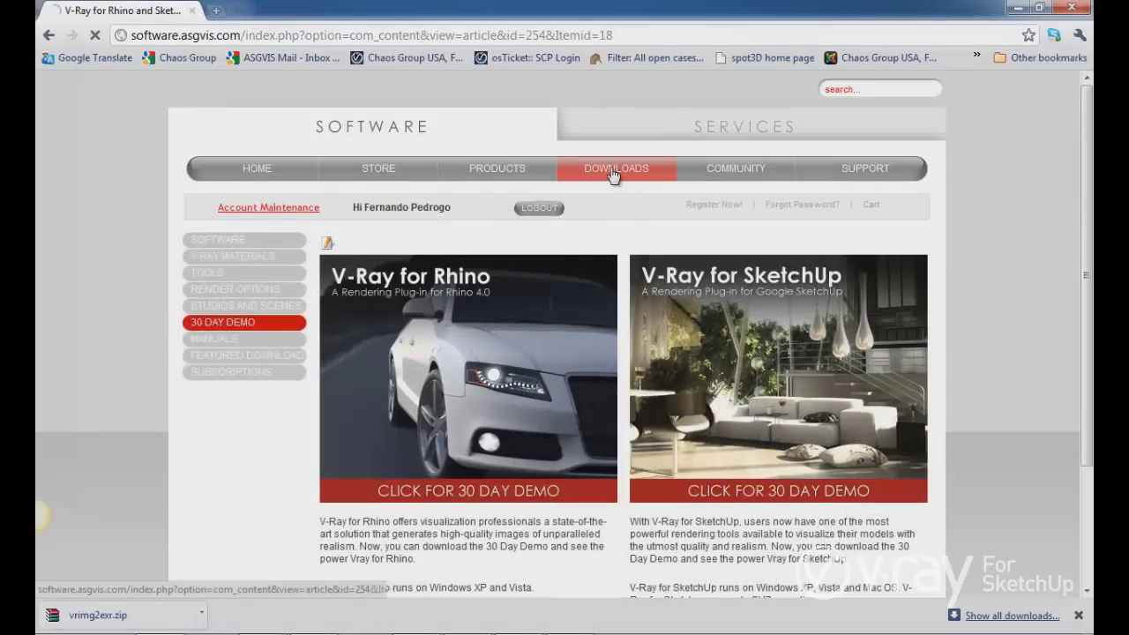
left_click(234, 280)
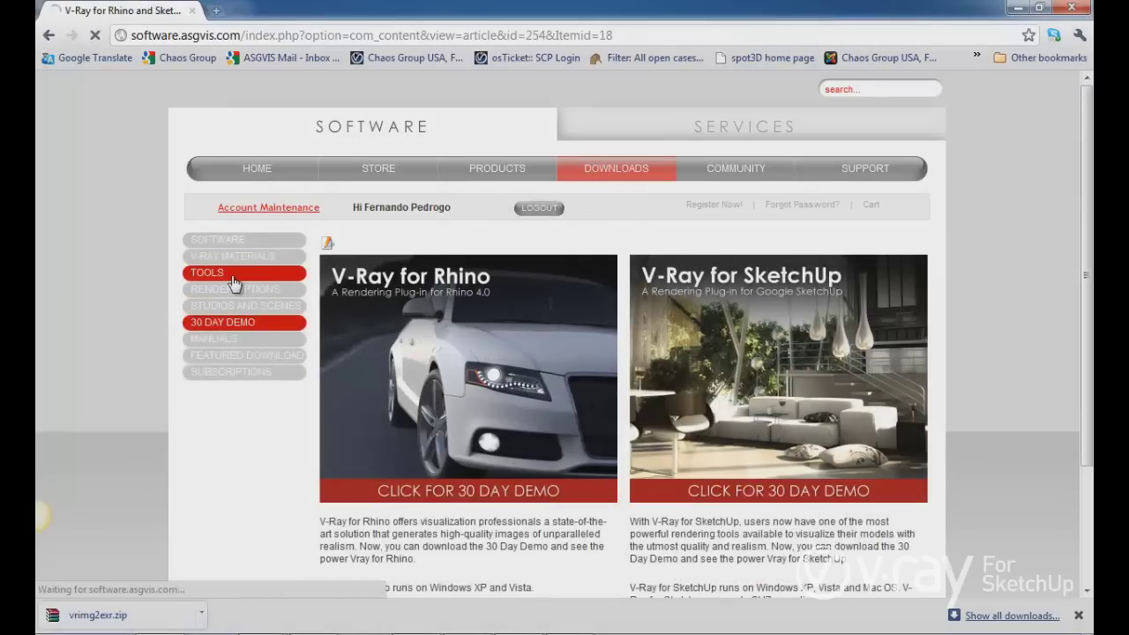
scroll(634, 298, "down", 4)
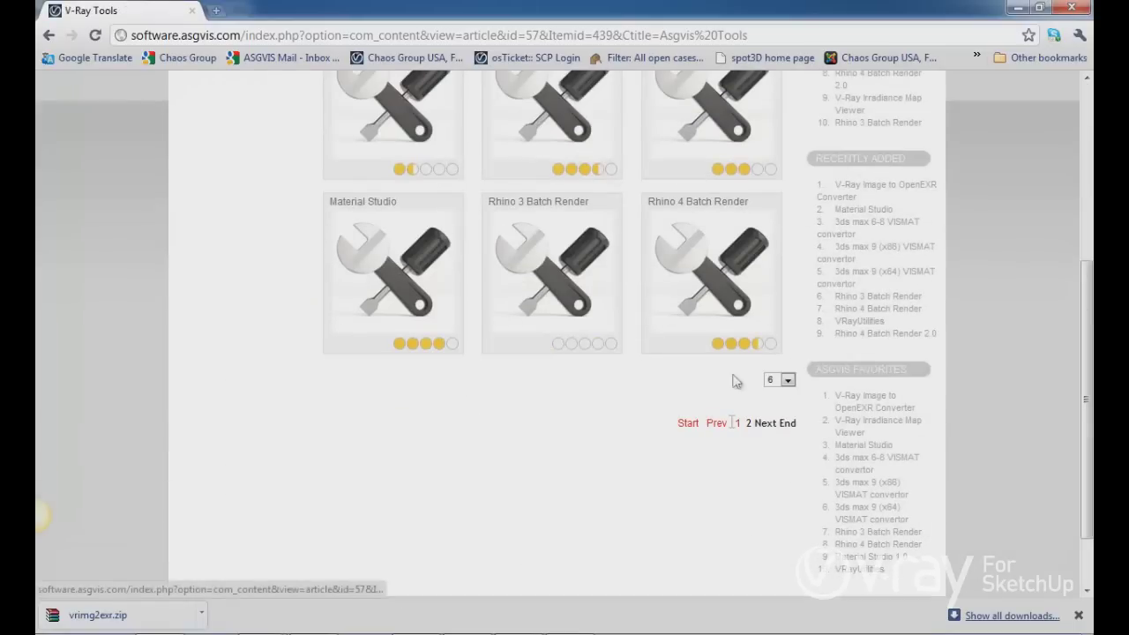
left_click(763, 423)
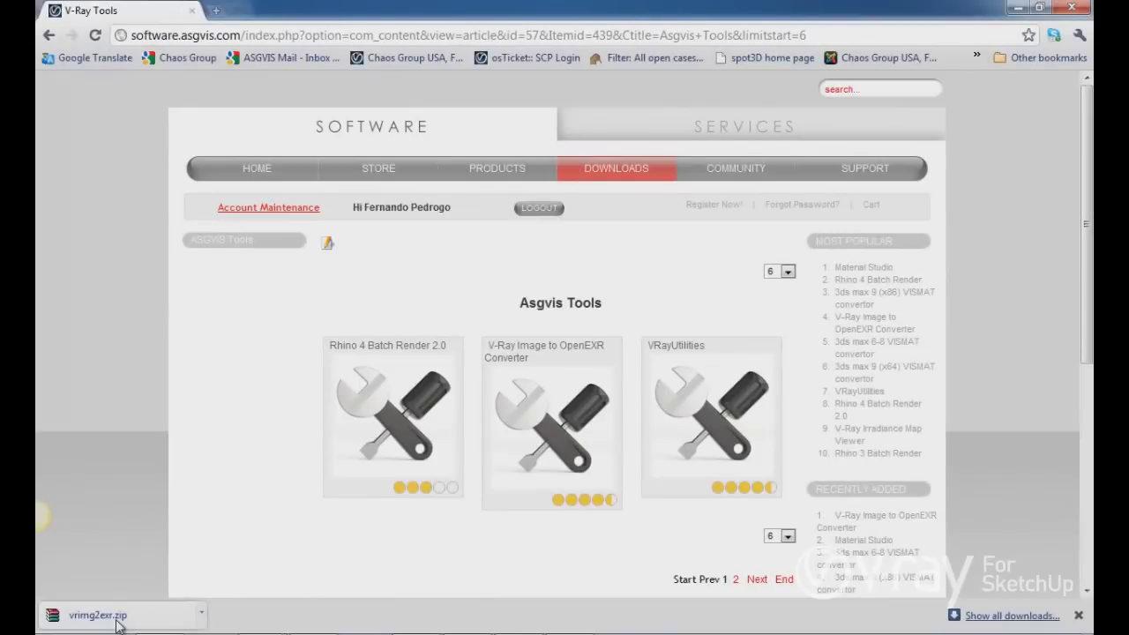
left_click(1018, 8)
left_click(1018, 8)
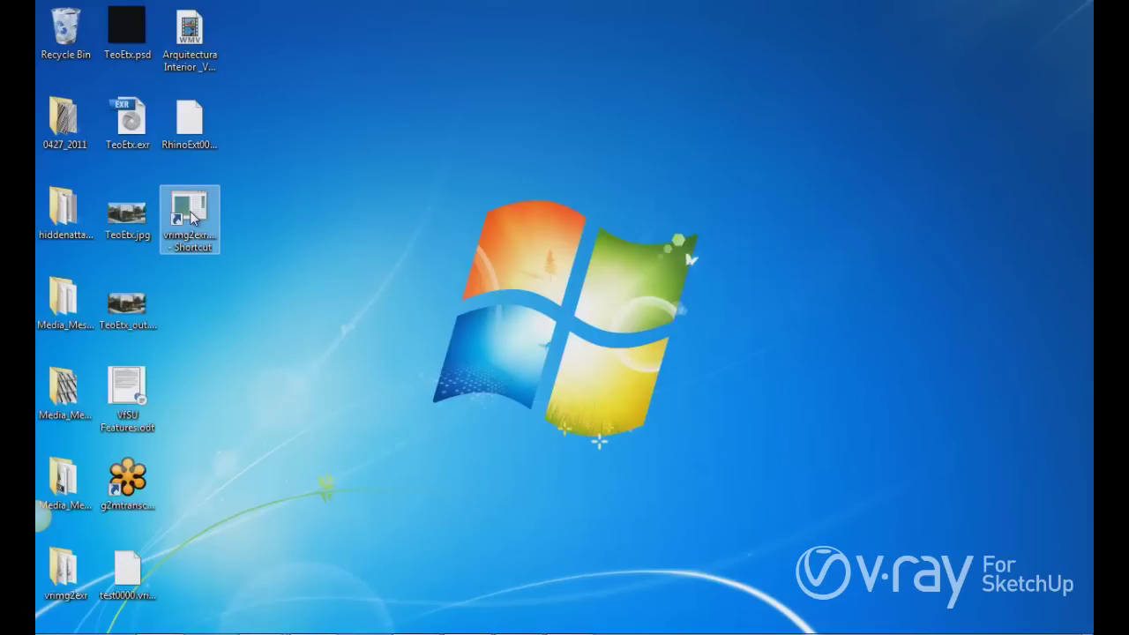
Drop RhinoExt0000.vrimg onto the vrimg2exr shortcut and select the new RhinoExt0000.exr.
left_click(208, 140)
mouse_move(203, 133)
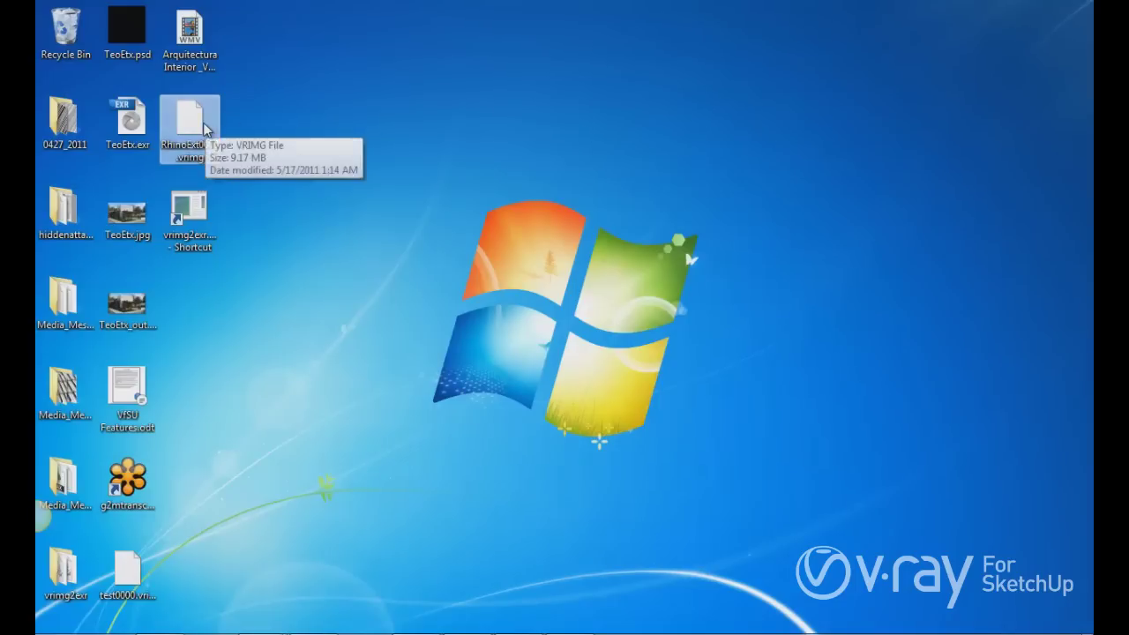
left_click_drag(188, 130, 197, 212)
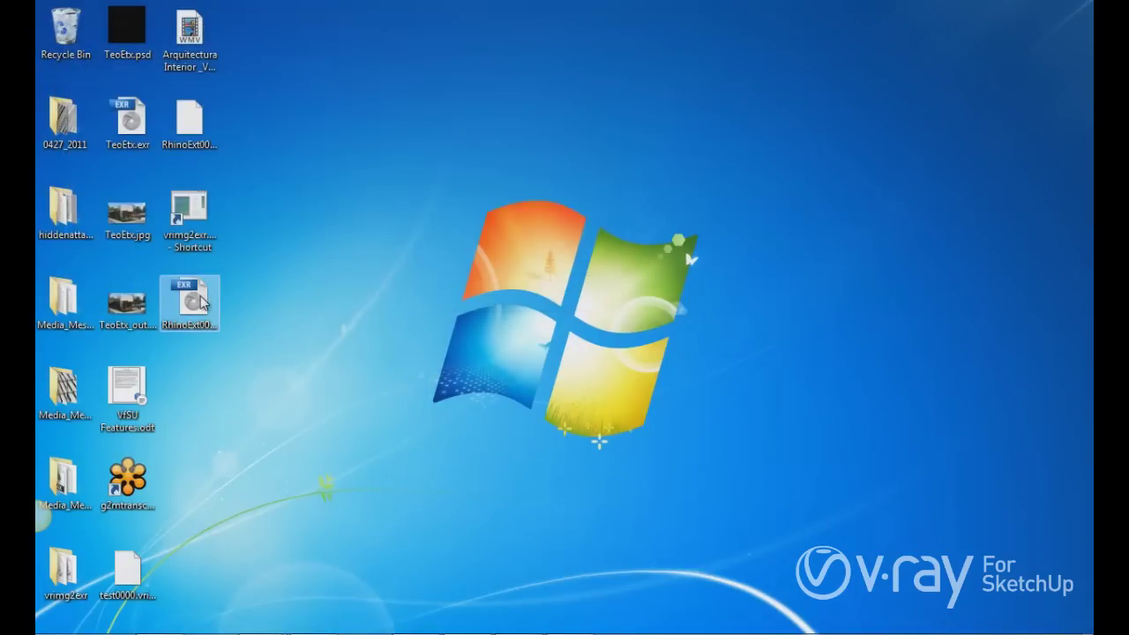
left_click(202, 301)
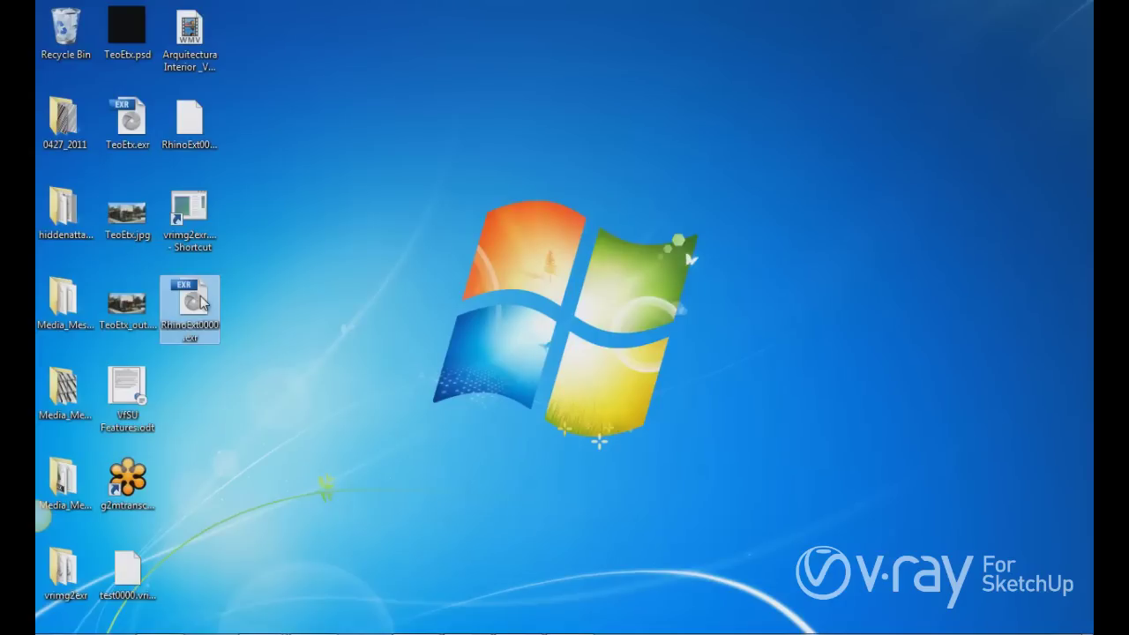
Open RhinoExt0000.exr in Photoshop to view the washed-out render, then minimize Photoshop.
double_click(190, 304)
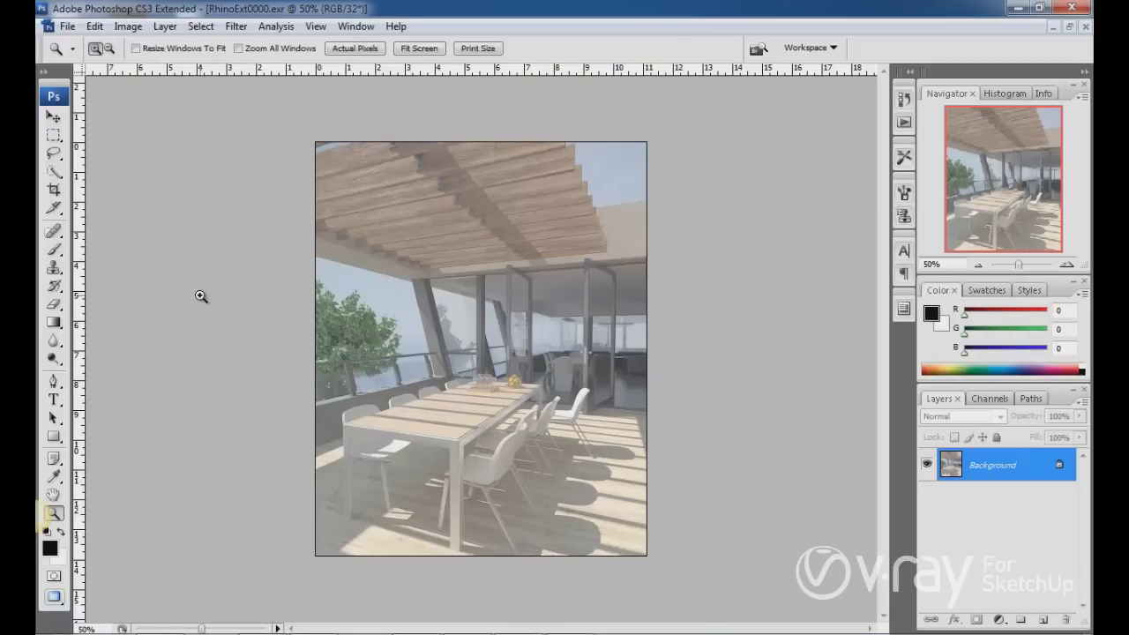
mouse_move(441, 633)
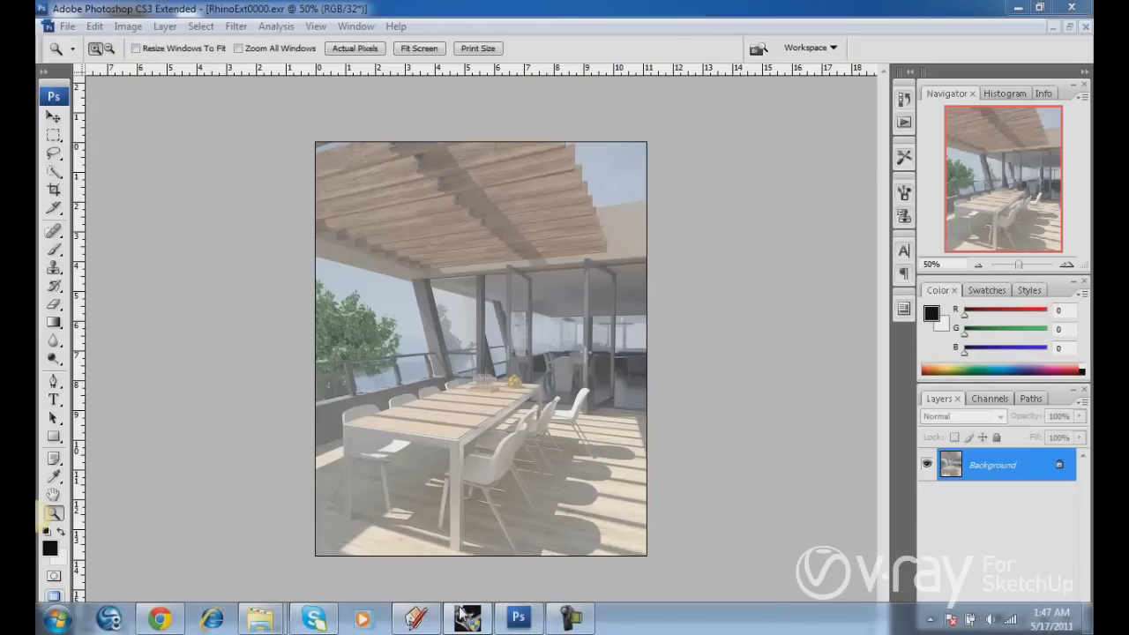
left_click(1014, 8)
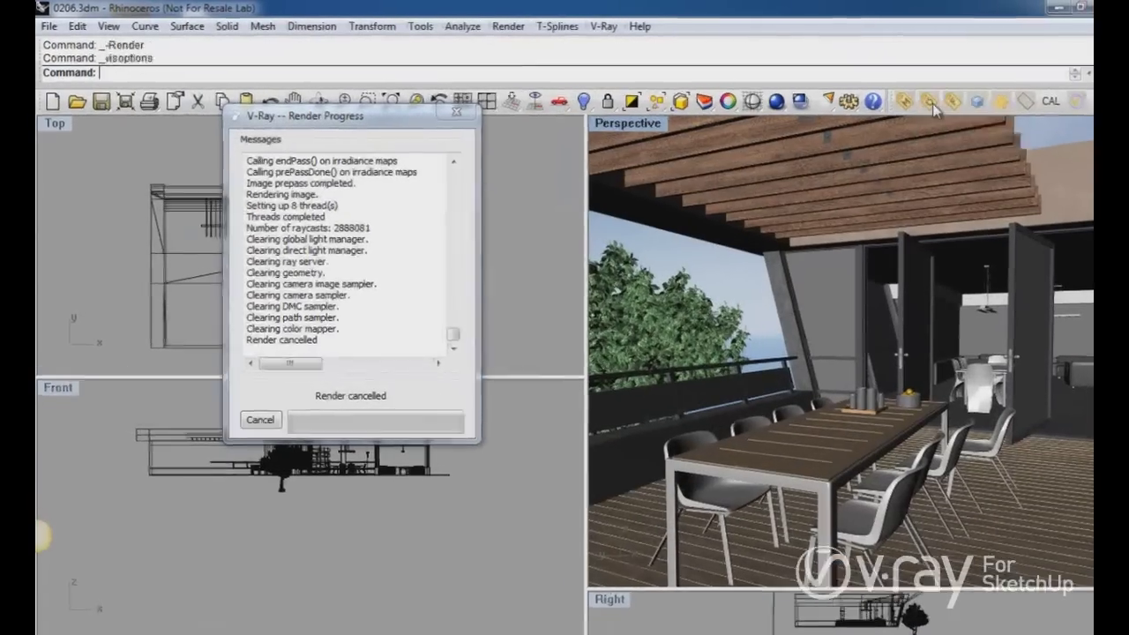
Check the 2.2 Gamma Correction under V-Ray's Global Switches, then close the options.
left_click(746, 98)
left_click(201, 82)
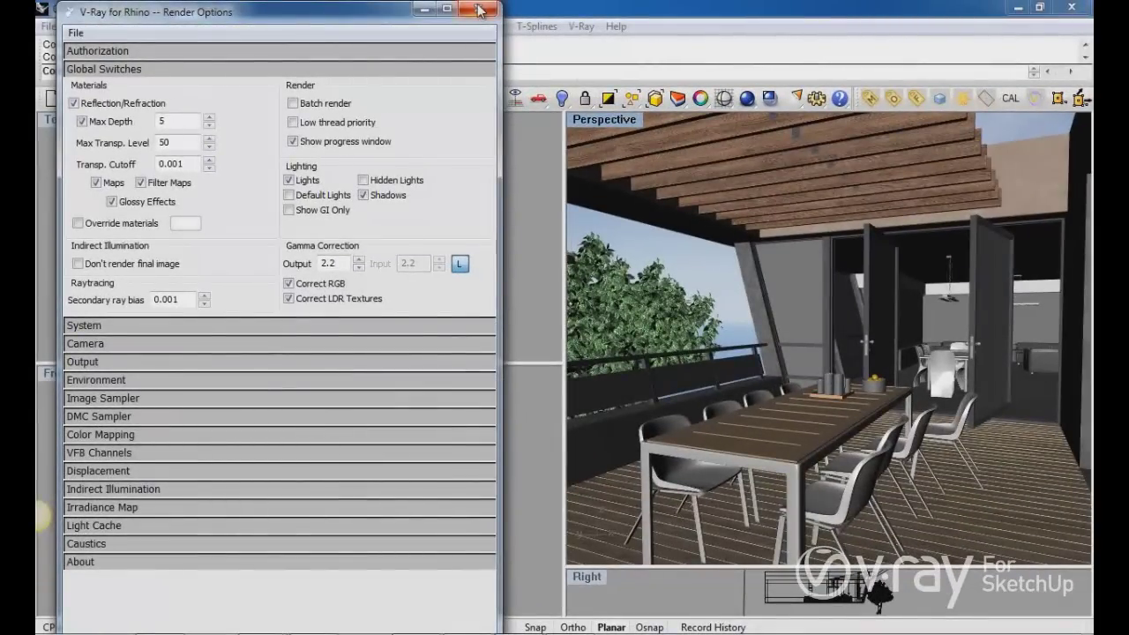
left_click(479, 10)
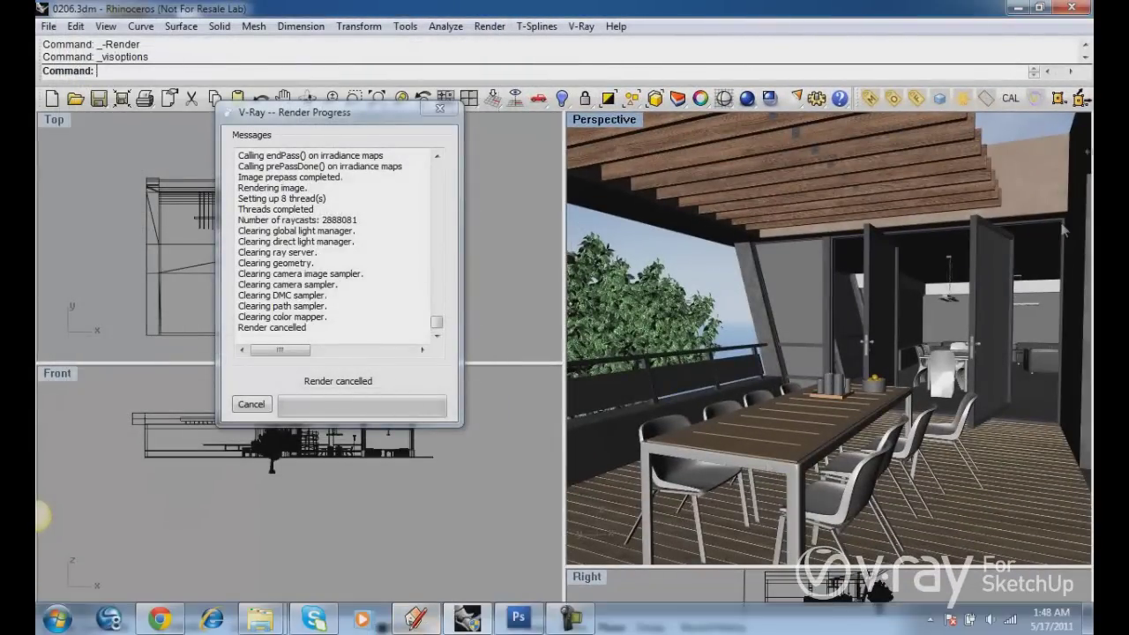
Minimize Rhino and cycle the open windows with Win+Tab to the SketchUp house.
left_click(1018, 8)
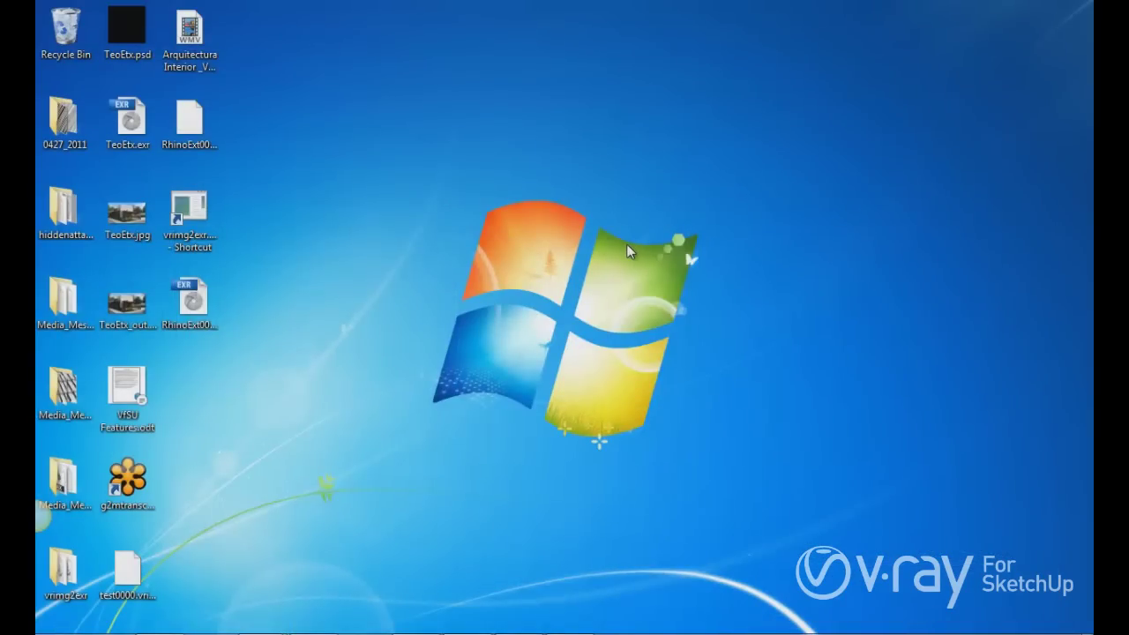
key("super+Tab")
key("super+Tab")
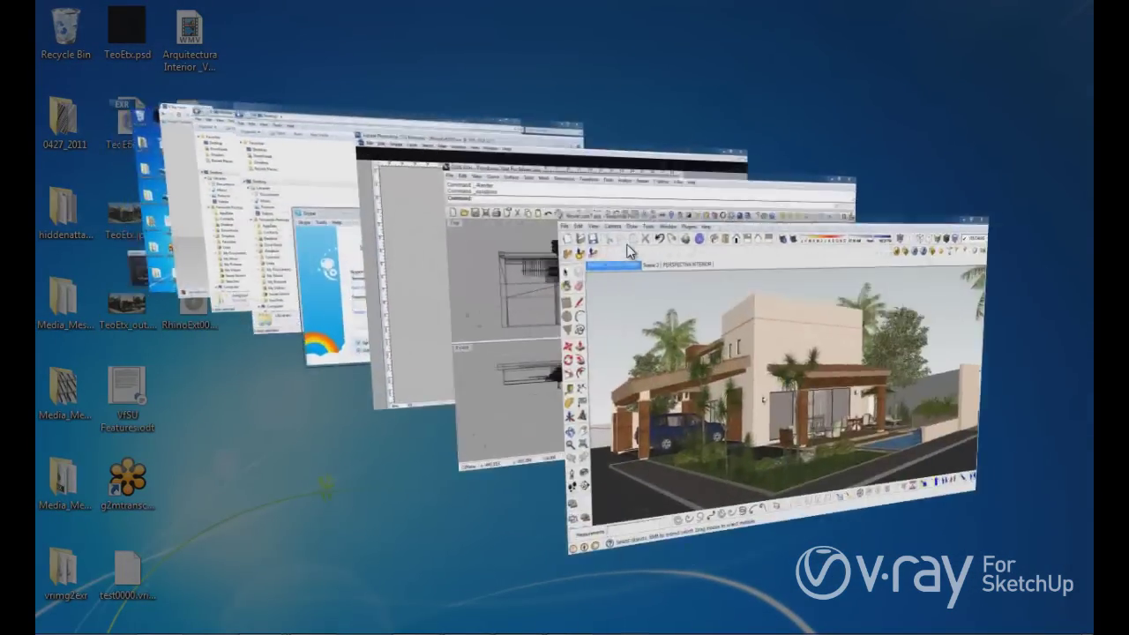
key("super+Tab")
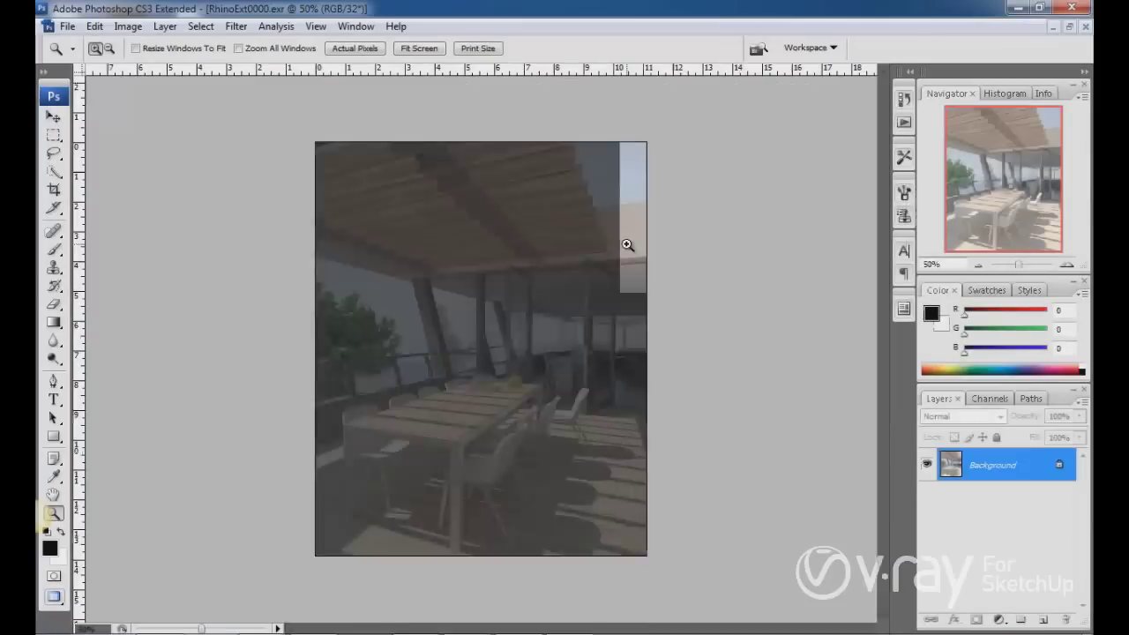
Apply an Exposure adjustment with Gamma Correction .4545 to the RhinoExt0000.exr render.
left_click(132, 27)
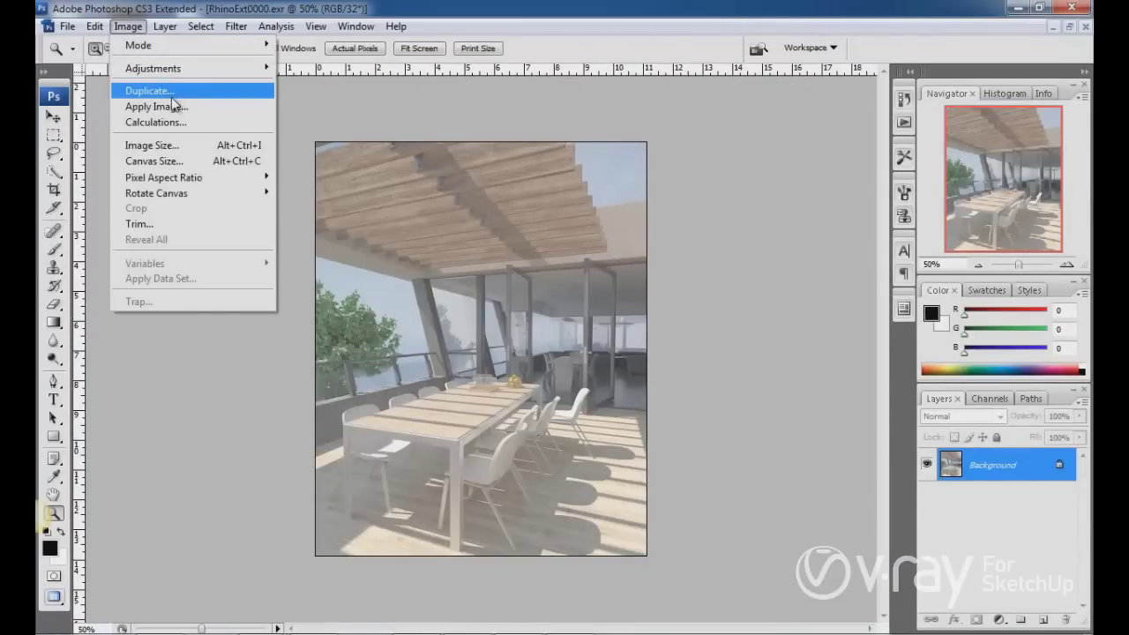
mouse_move(167, 69)
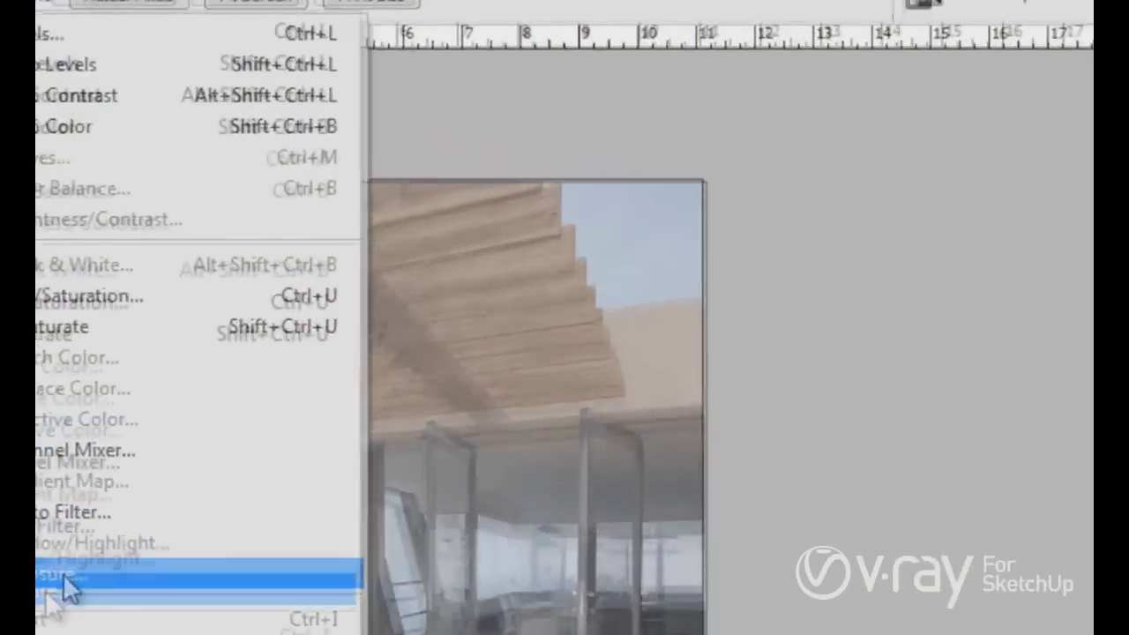
left_click(203, 438)
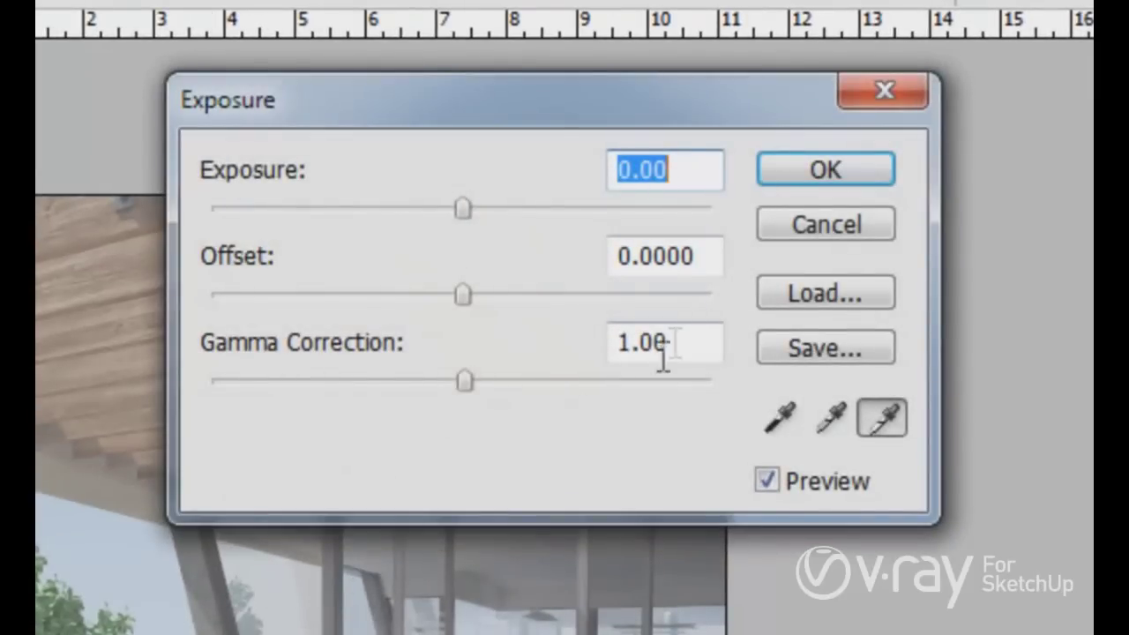
left_click(663, 344)
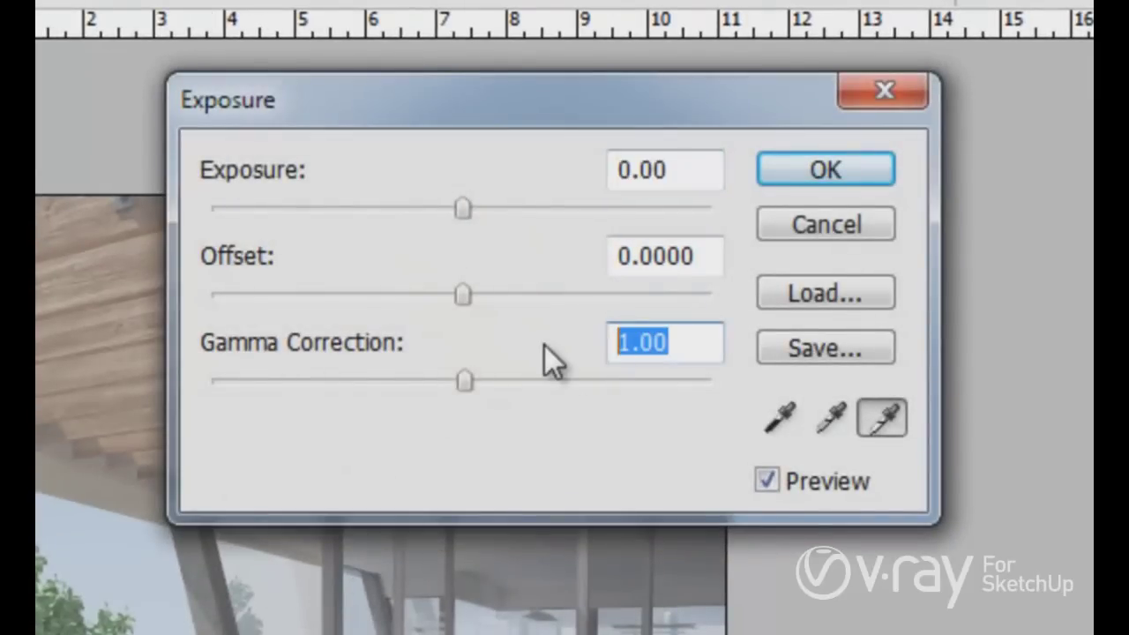
type(".4545")
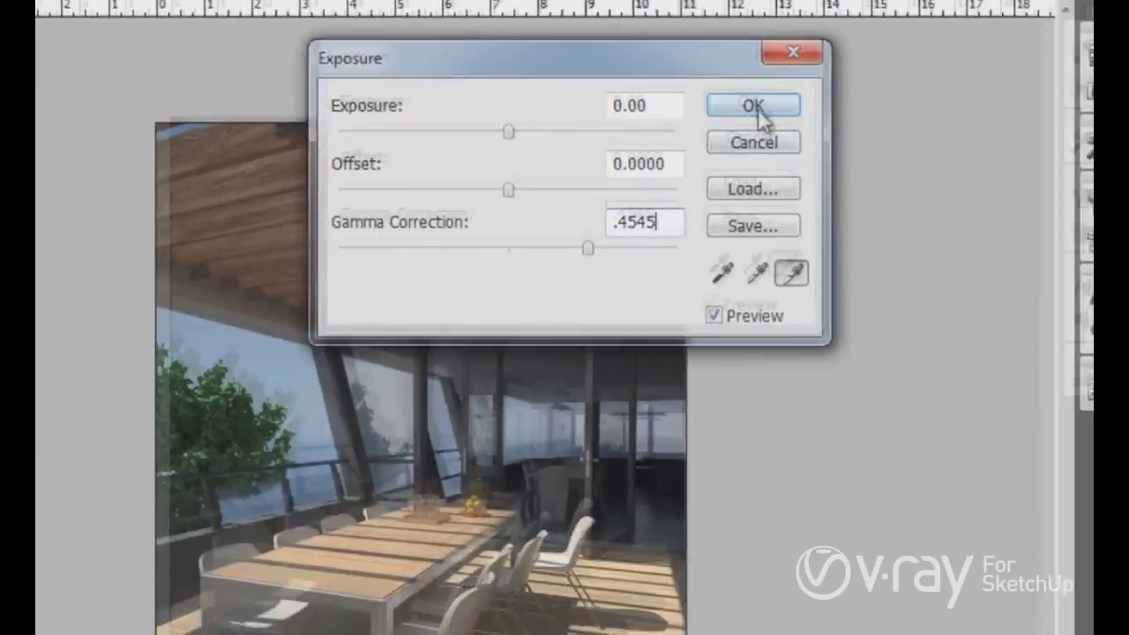
left_click(822, 167)
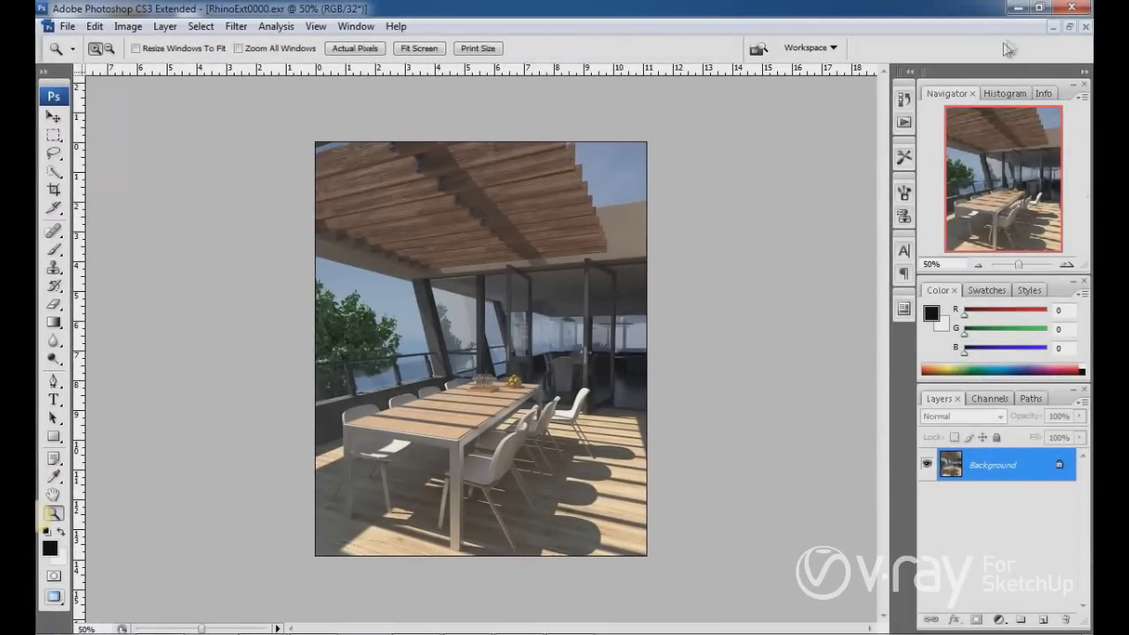
Minimize Photoshop, restore SketchUp, and switch to the PERSPECTIVA EXTERIOR scene.
left_click(1018, 11)
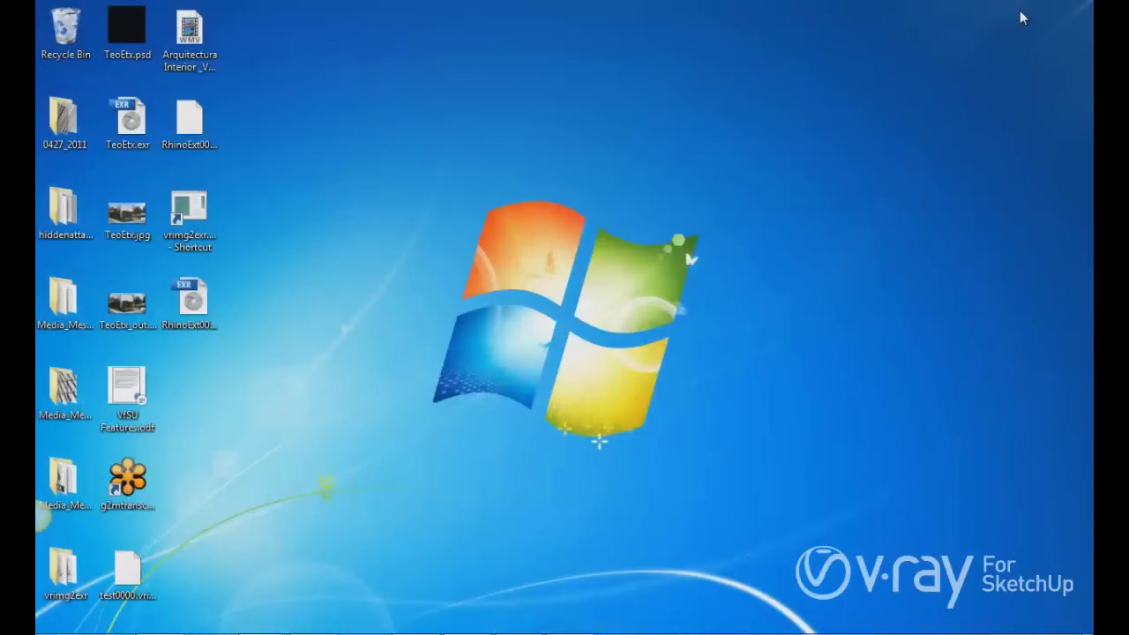
left_click(418, 619)
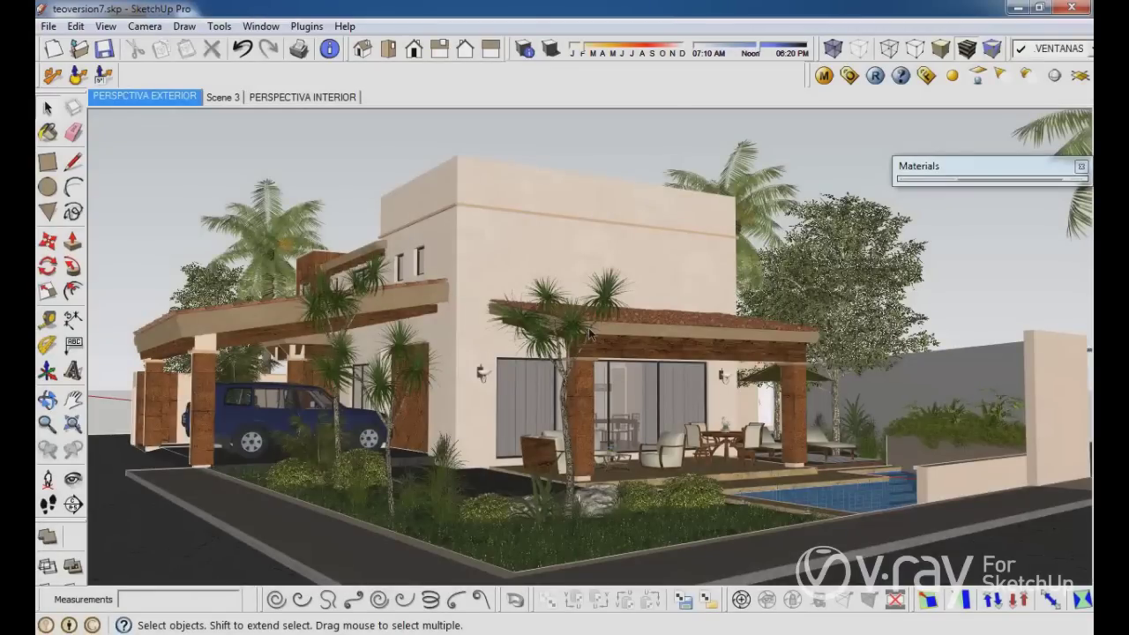
left_click(135, 97)
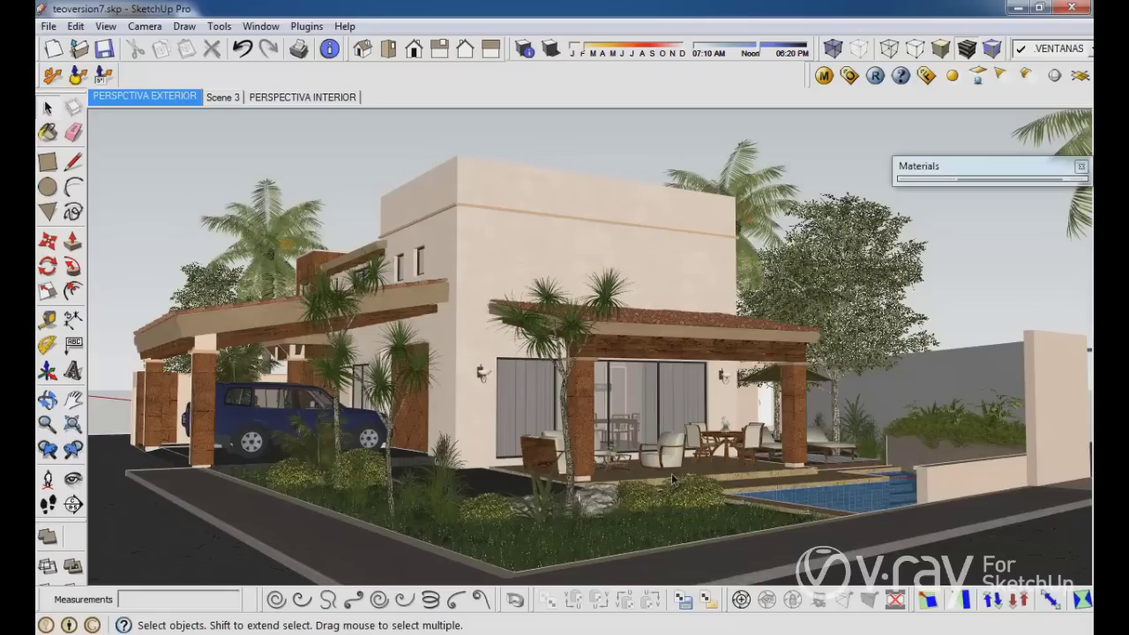
Browse the VRImage output file in V-Ray Options, switch the file type to OpenEXR, then cancel.
left_click(846, 81)
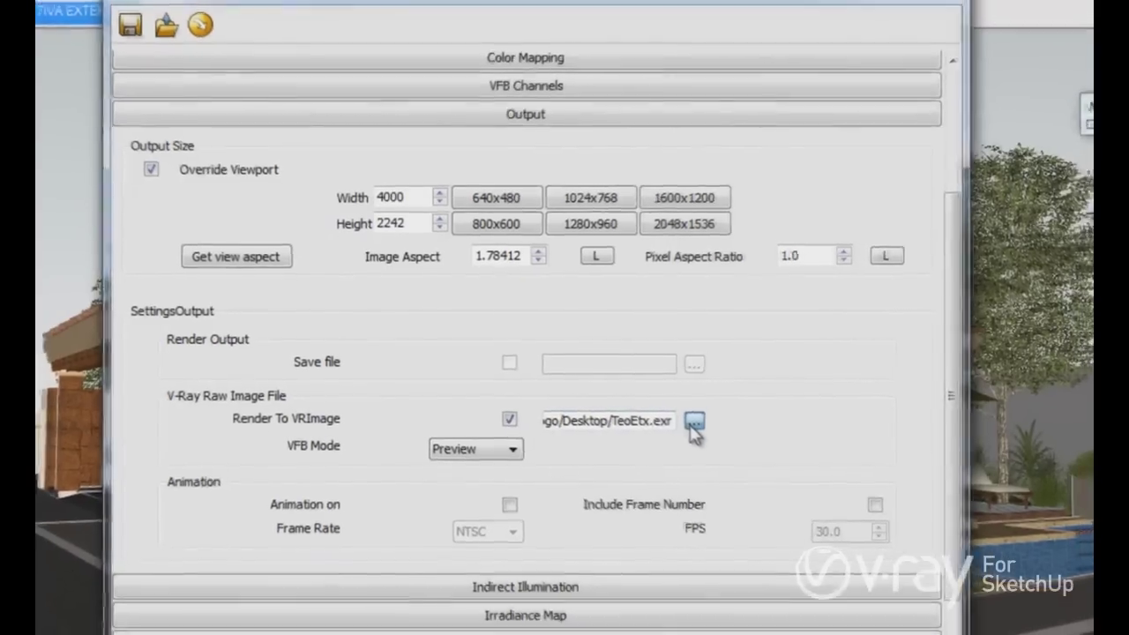
left_click(694, 422)
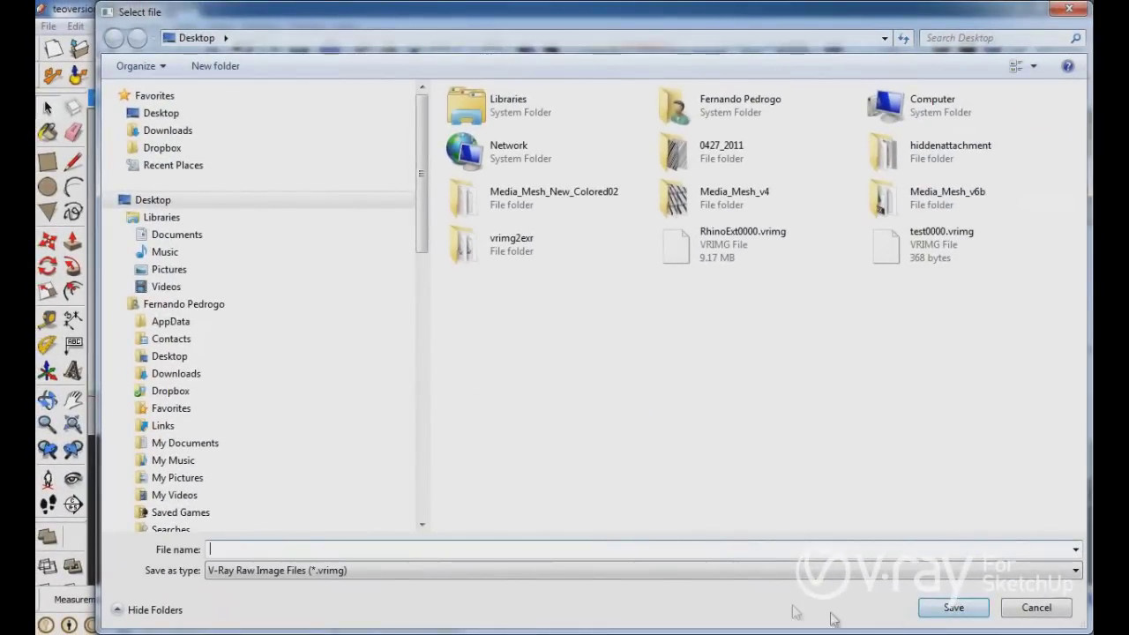
left_click(527, 569)
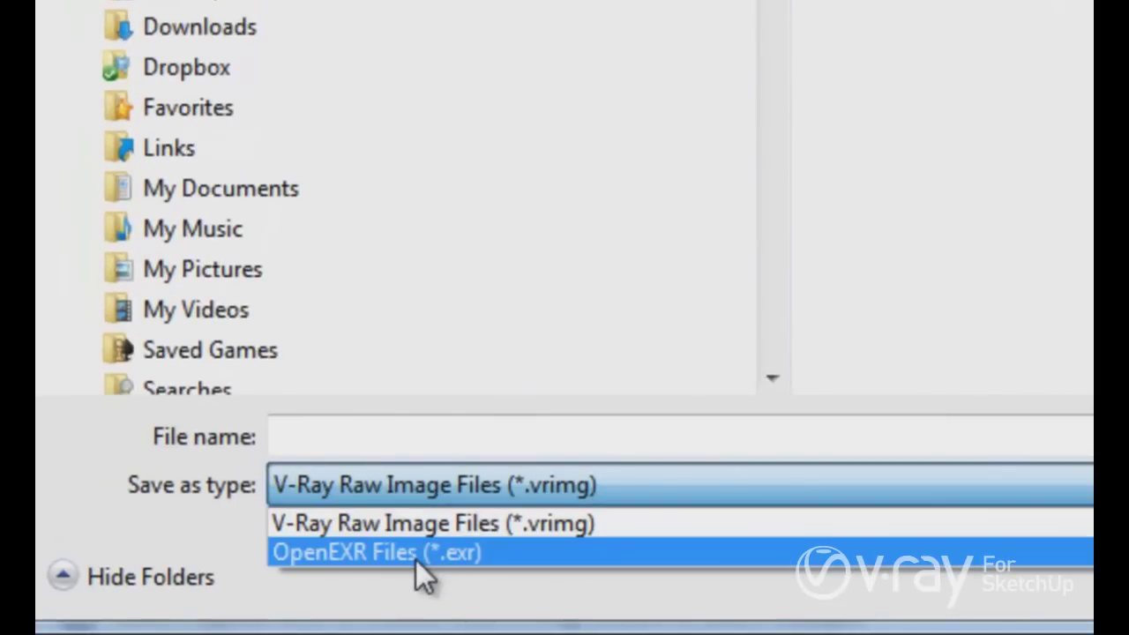
left_click(416, 559)
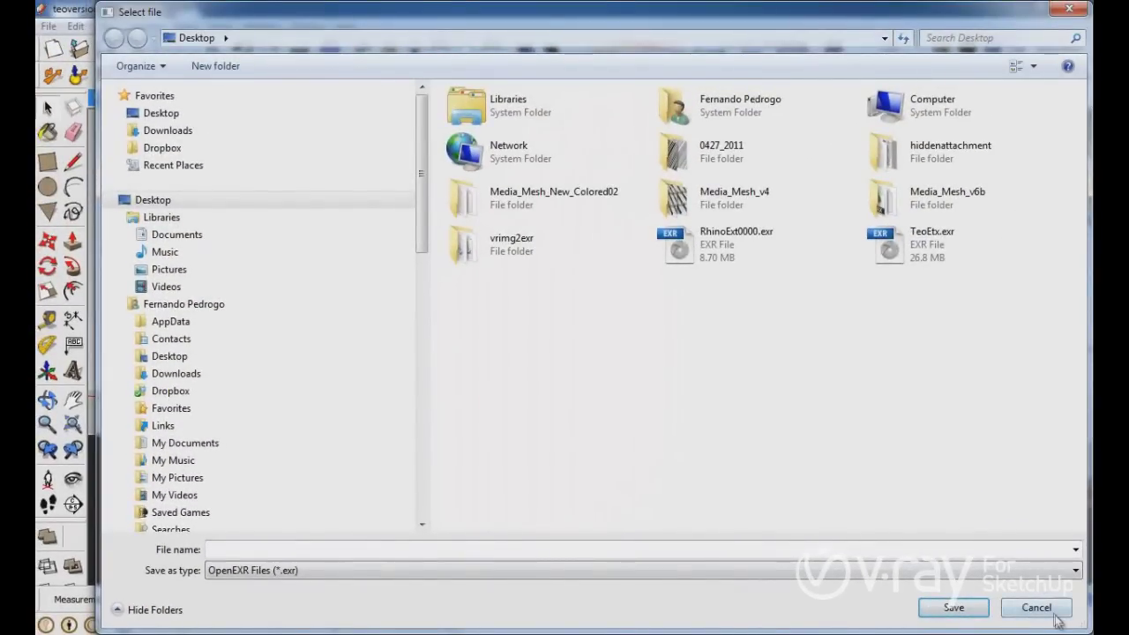
left_click(1037, 608)
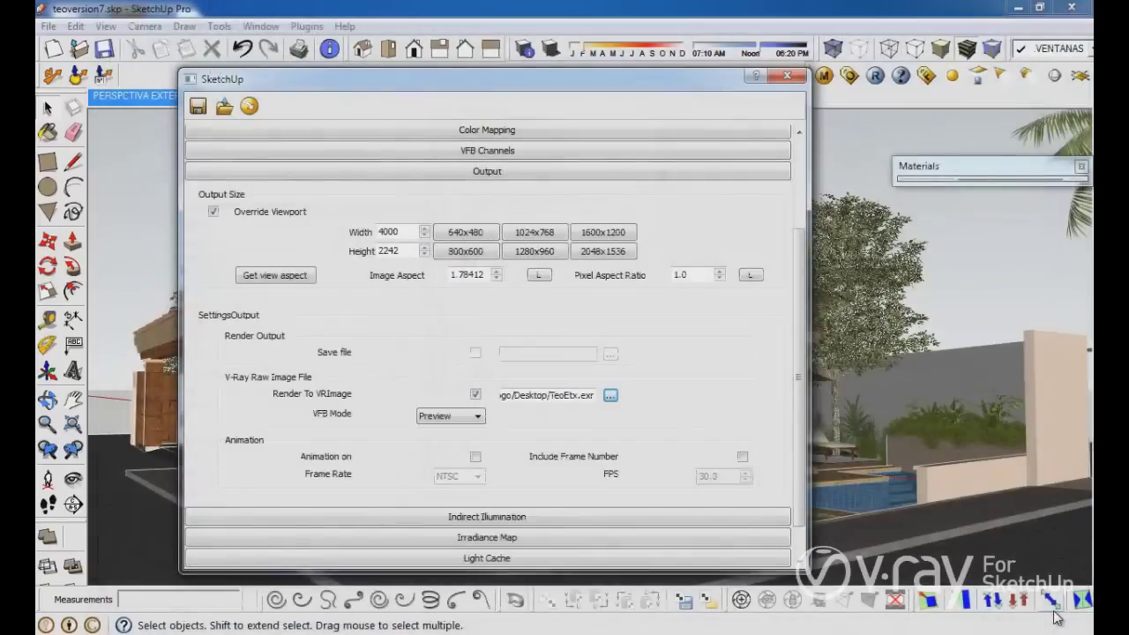
Close the V-Ray options, minimize SketchUp and bring Photoshop to the front.
left_click(787, 76)
left_click(1017, 7)
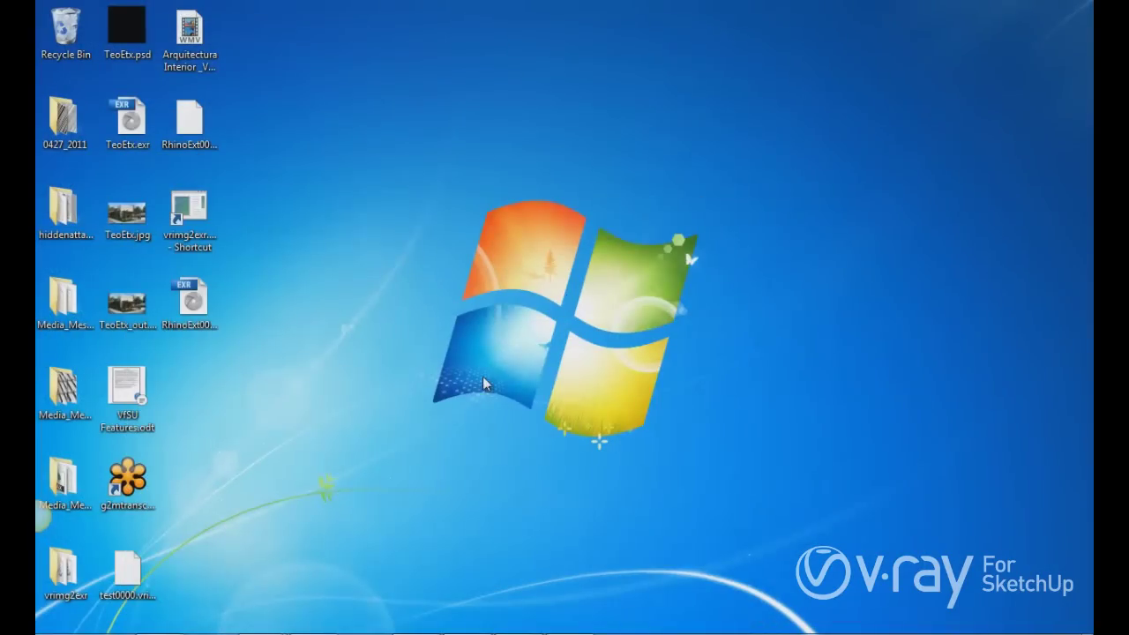
key("super+Tab")
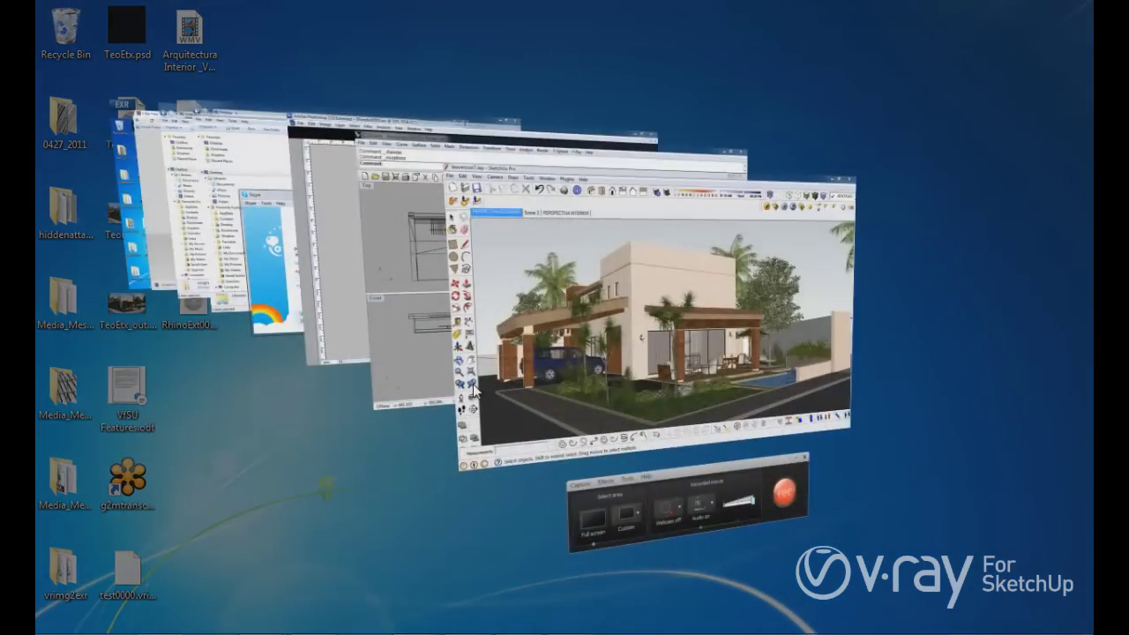
key("Tab")
key("Tab")
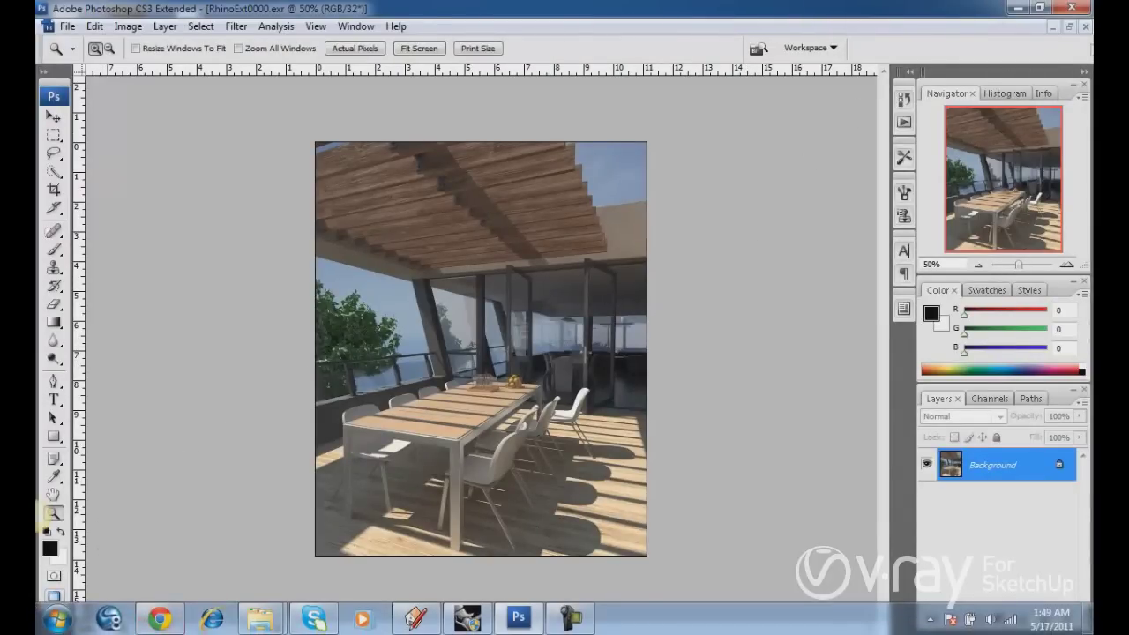
Close RhinoExt0000.exr without saving and restore the TeoEtx.exr document.
left_click(1084, 26)
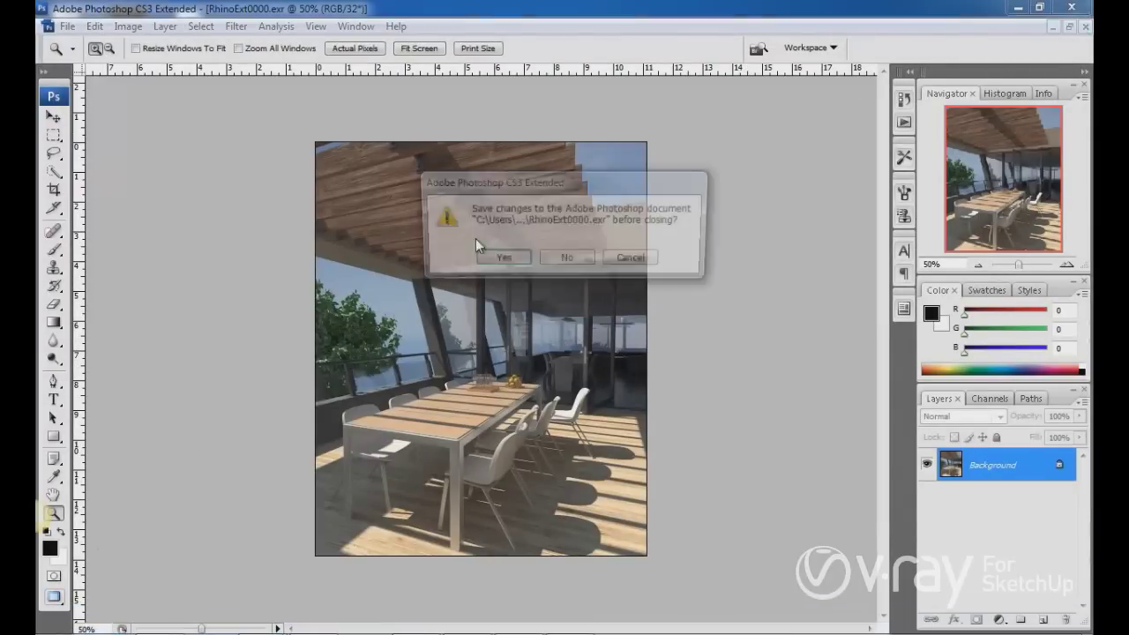
left_click(566, 260)
left_click(139, 620)
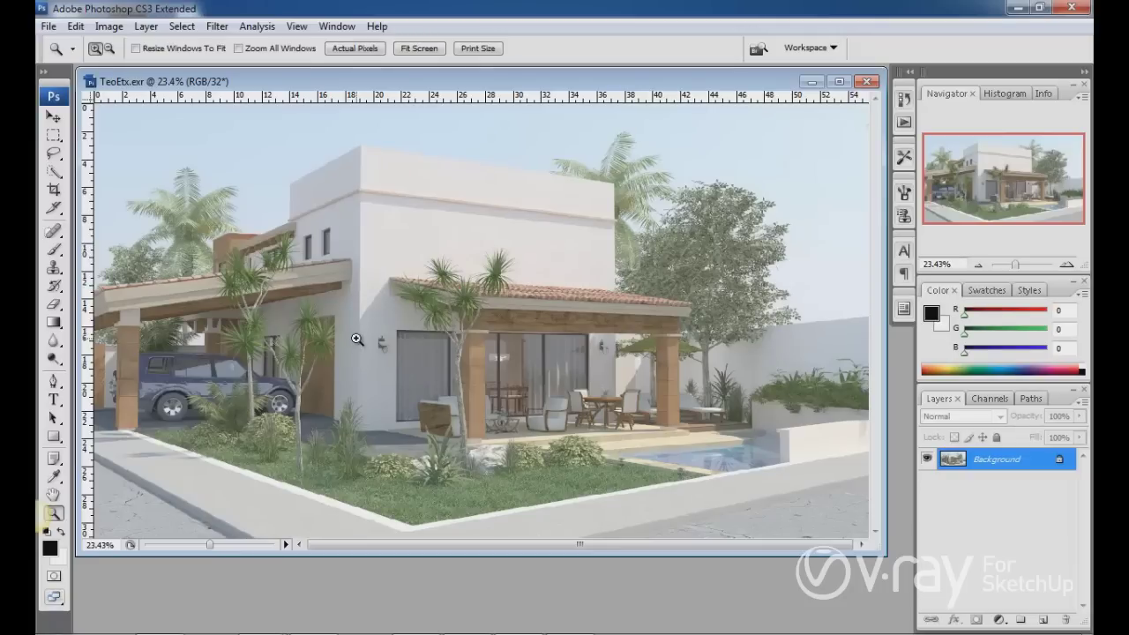
Apply an Exposure adjustment with Gamma Correction 0.4545 to the TeoEtx.exr house render.
left_click(118, 29)
mouse_move(141, 68)
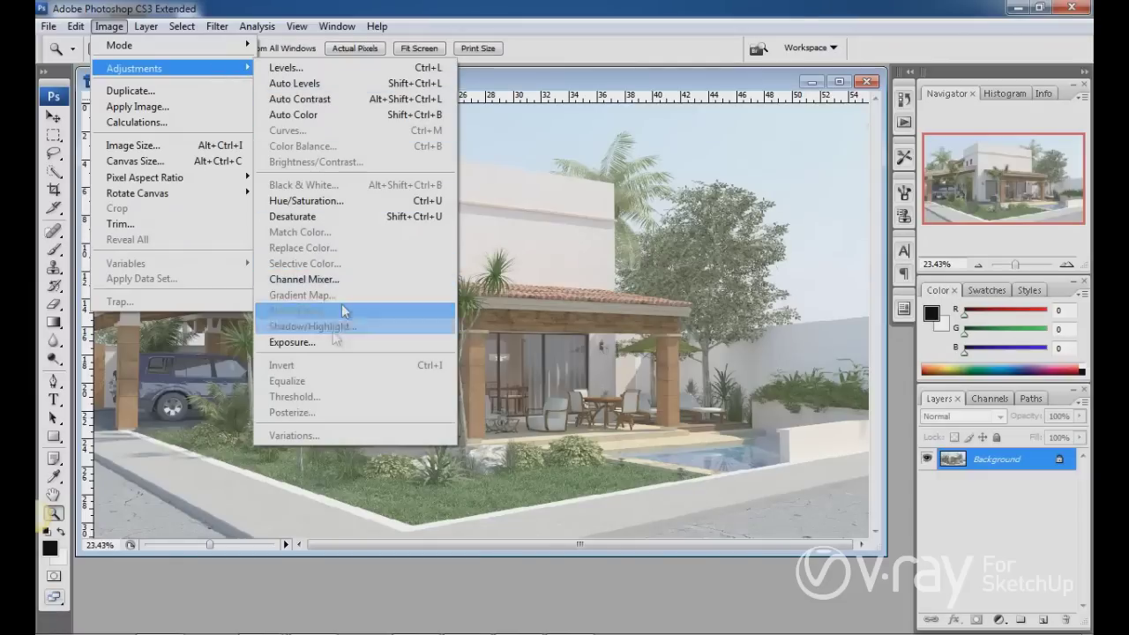
left_click(323, 352)
left_click_drag(643, 205, 411, 201)
type(".")
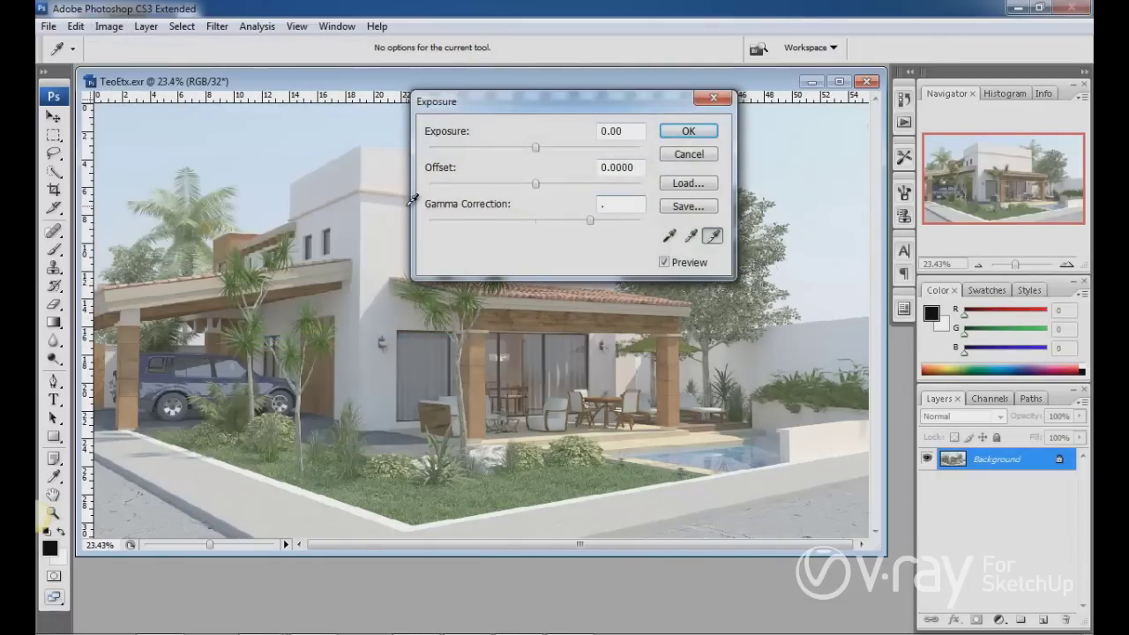
type("4545")
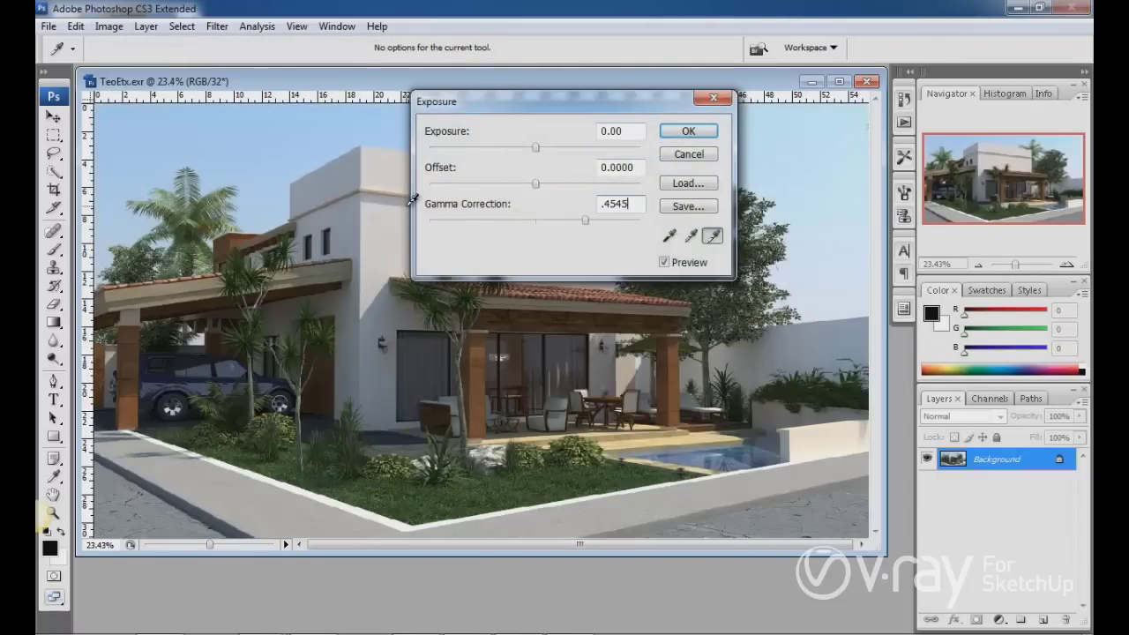
left_click(689, 132)
key("z")
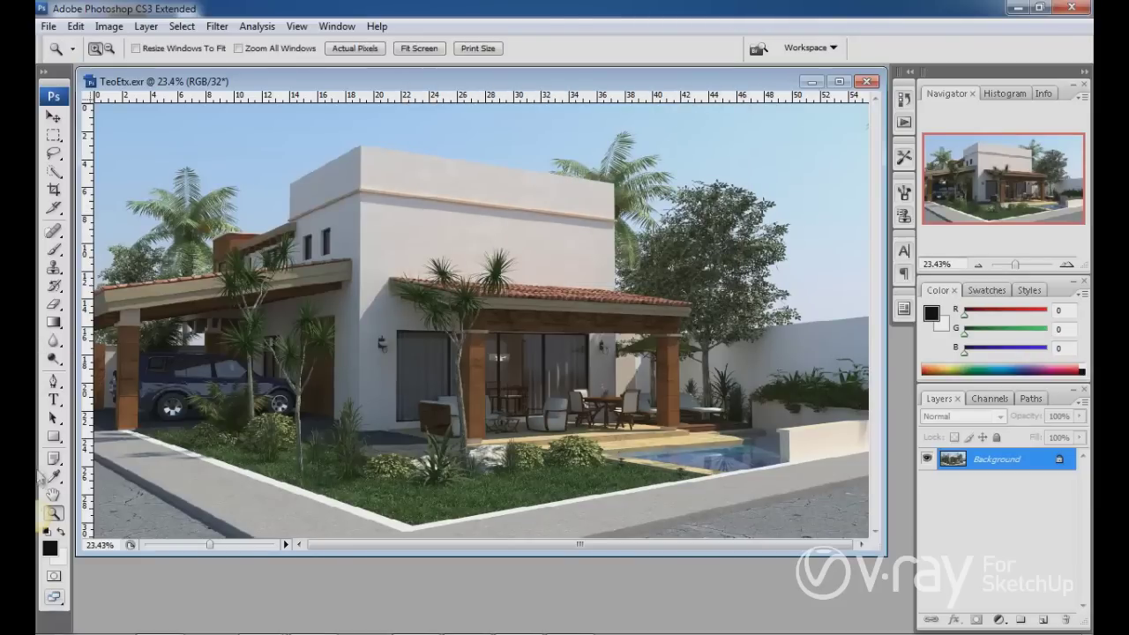
View the render at Actual Pixels and pan to the roof, palms, wall lamp and car.
right_click(365, 364)
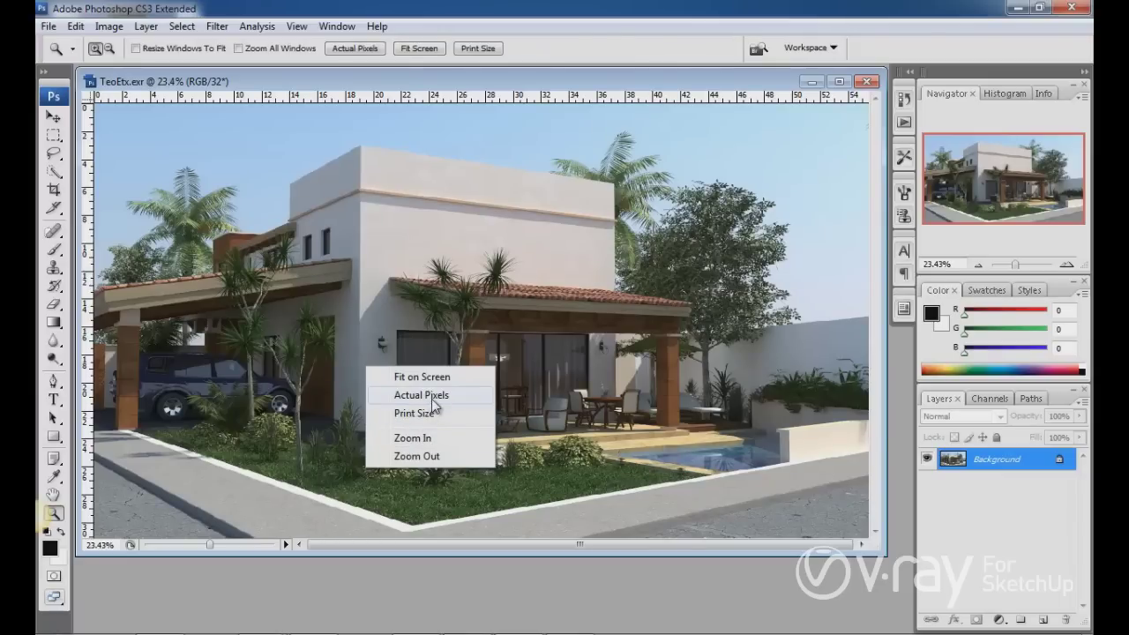
left_click(432, 396)
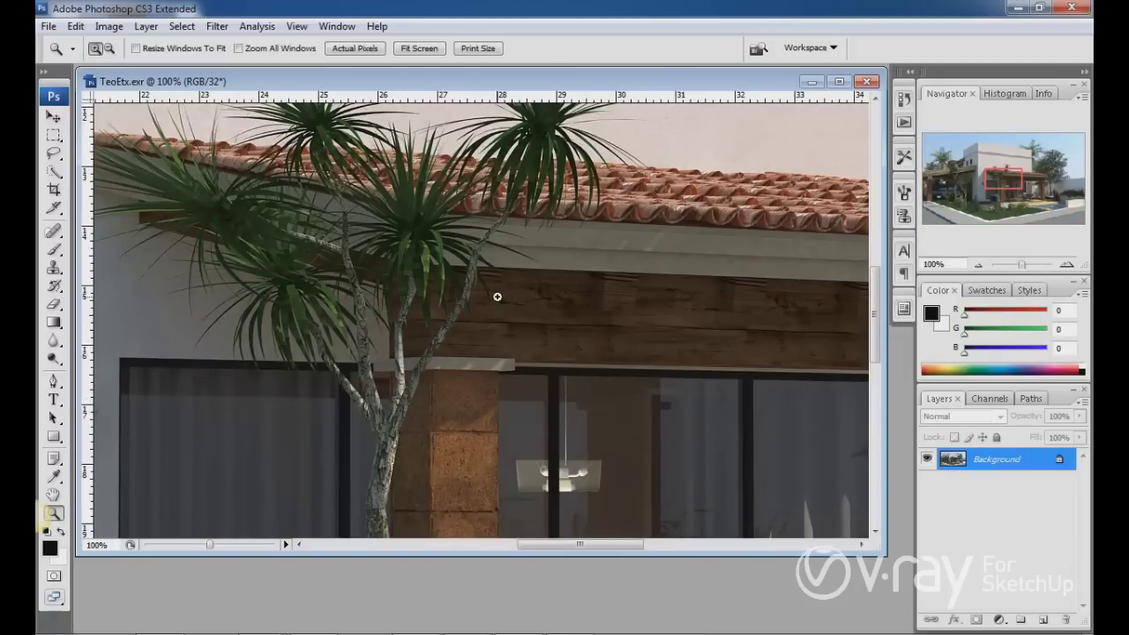
left_click(53, 494)
left_click_drag(432, 276, 660, 491)
left_click_drag(491, 469, 799, 261)
left_click_drag(513, 364, 285, 315)
left_click_drag(244, 361, 628, 120)
left_click_drag(328, 239, 533, 486)
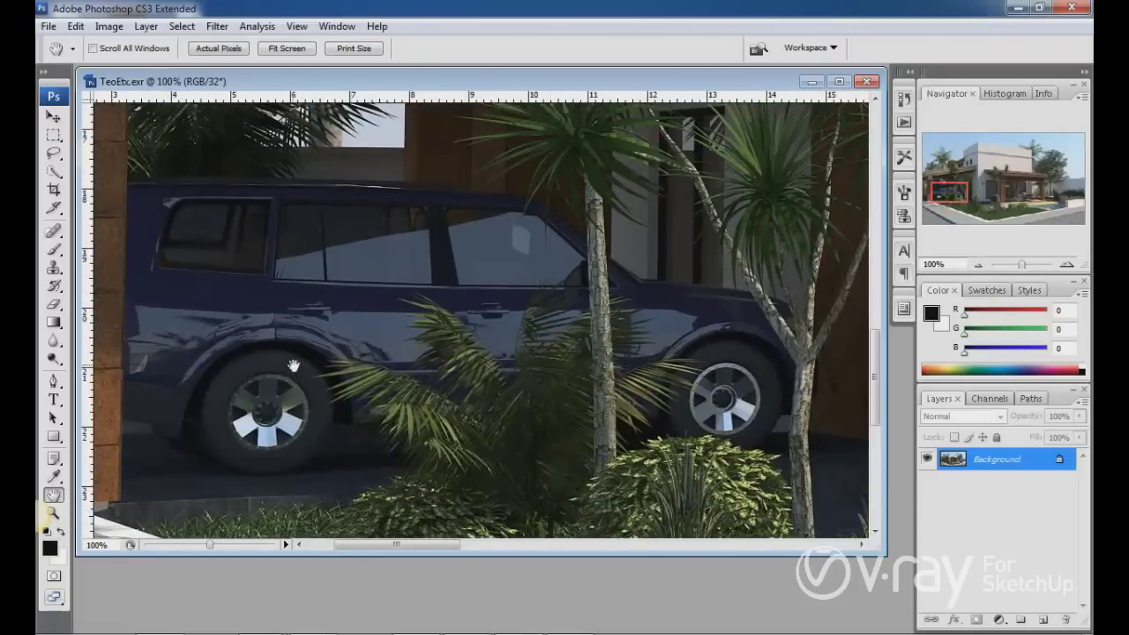
Pan across the roof eaves, white wall, palms, shrubs and tree canopy at actual size.
left_click_drag(294, 365, 607, 493)
left_click_drag(569, 292, 347, 464)
left_click_drag(458, 168, 300, 423)
left_click_drag(566, 227, 395, 358)
left_click_drag(620, 262, 391, 368)
left_click_drag(562, 300, 396, 285)
left_click_drag(662, 312, 539, 276)
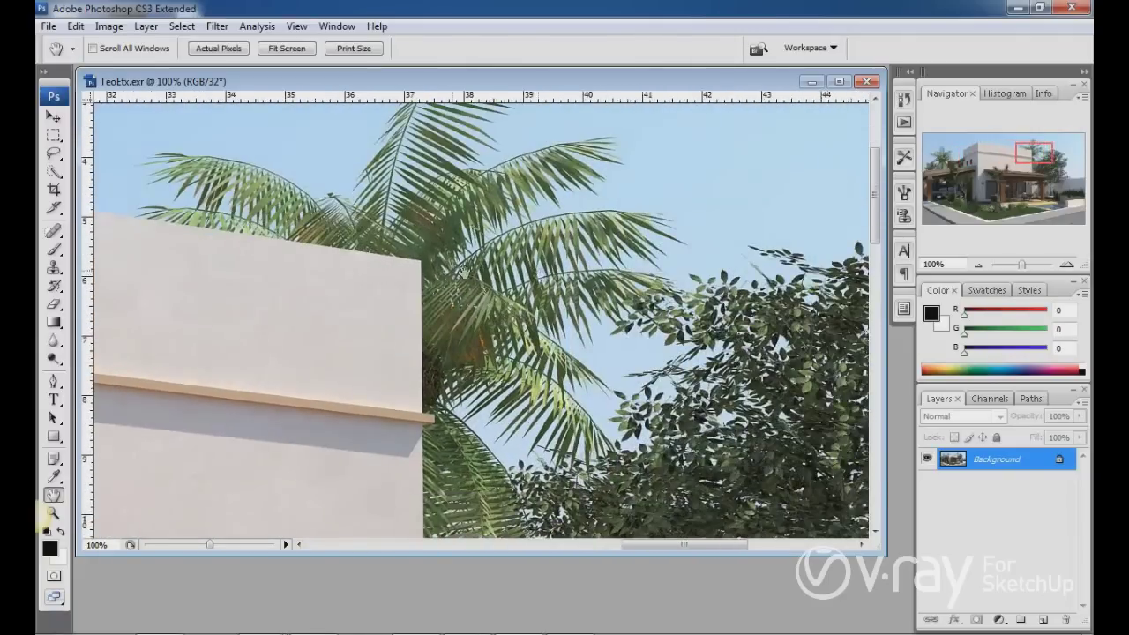
left_click_drag(746, 397, 494, 248)
left_click_drag(687, 388, 583, 201)
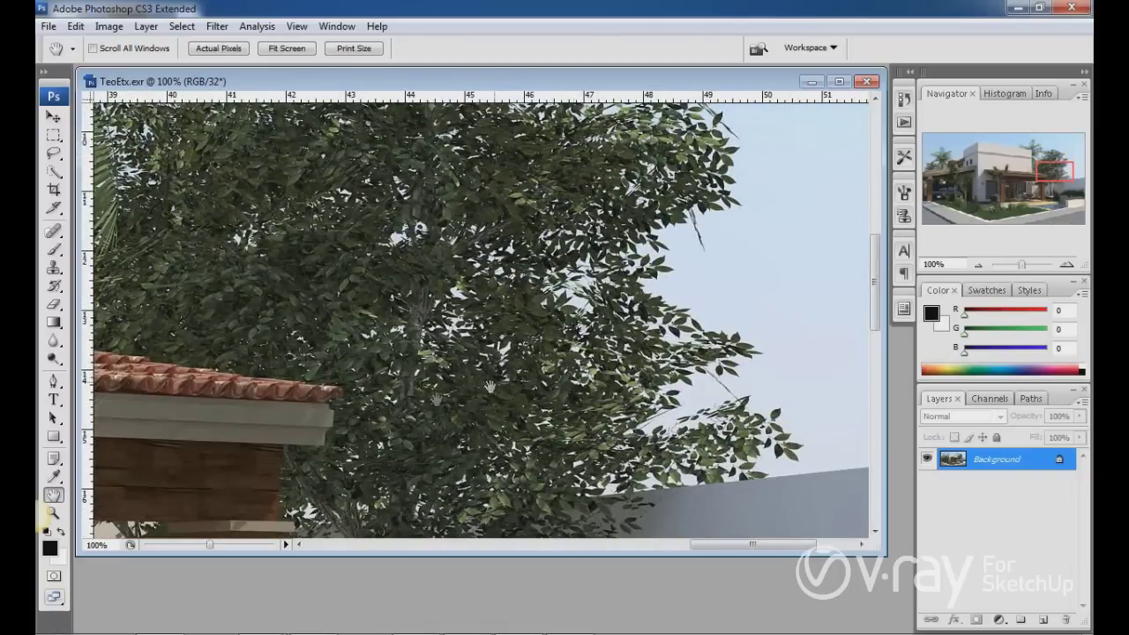
left_click_drag(436, 399, 412, 302)
left_click_drag(561, 192, 498, 413)
left_click_drag(310, 468, 651, 278)
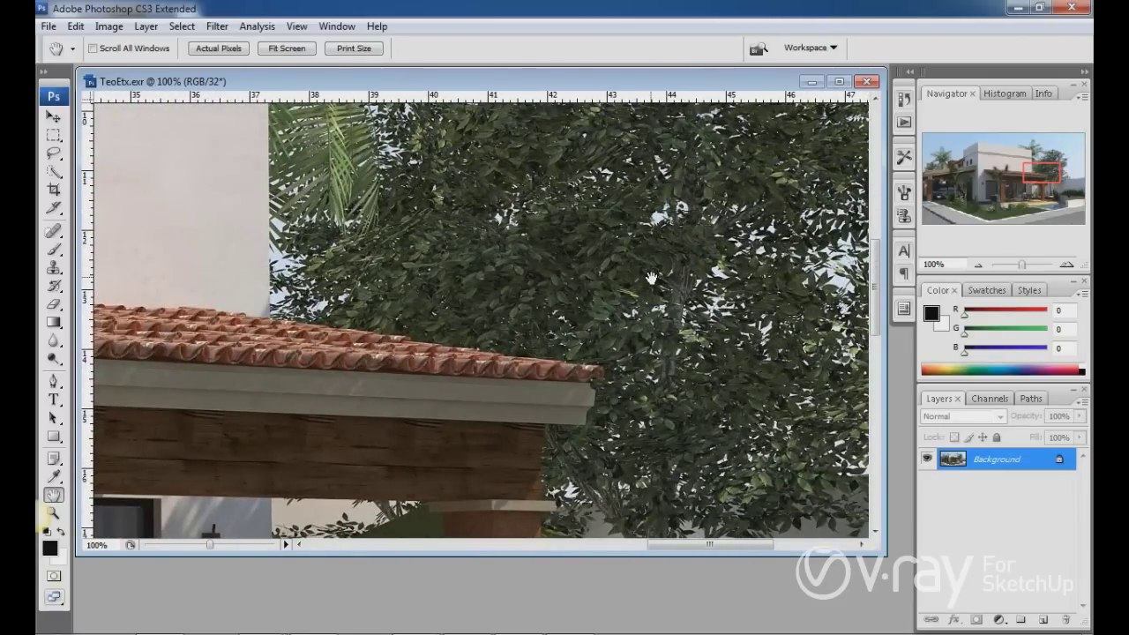